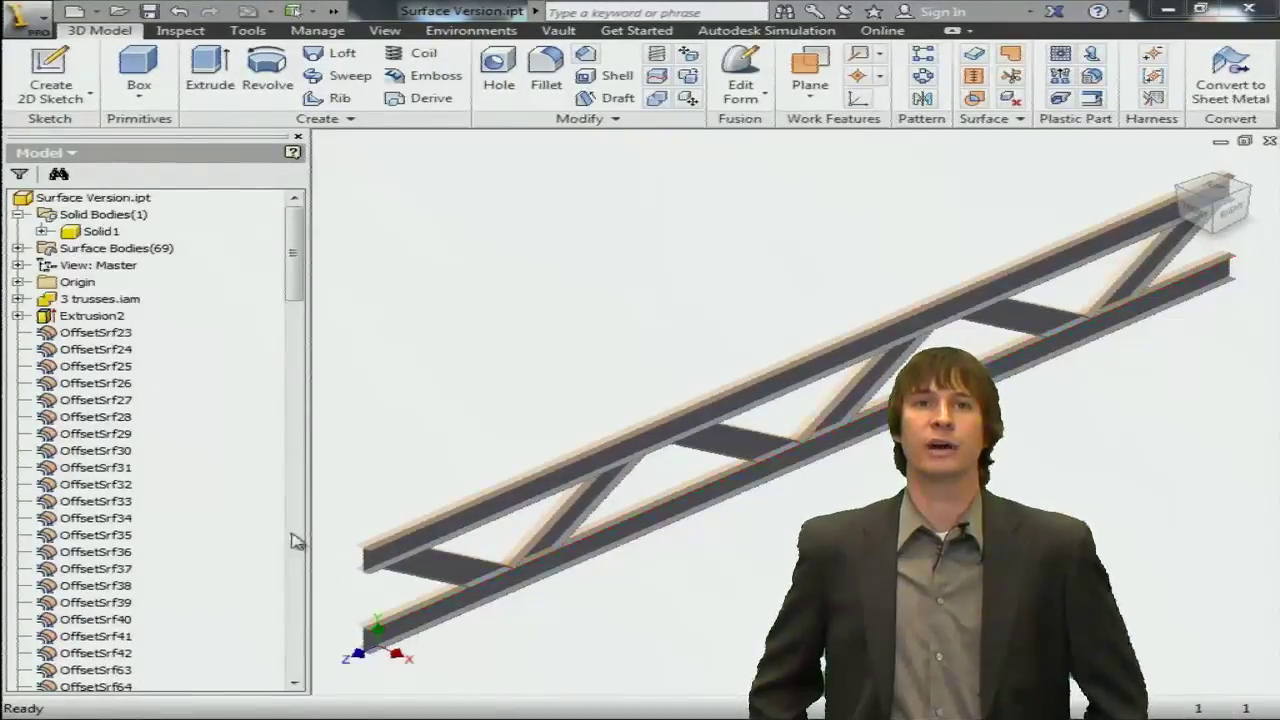
# - Hide the Solid1 body so only the tan surface truss stays visible
pyautogui.click(95, 232)
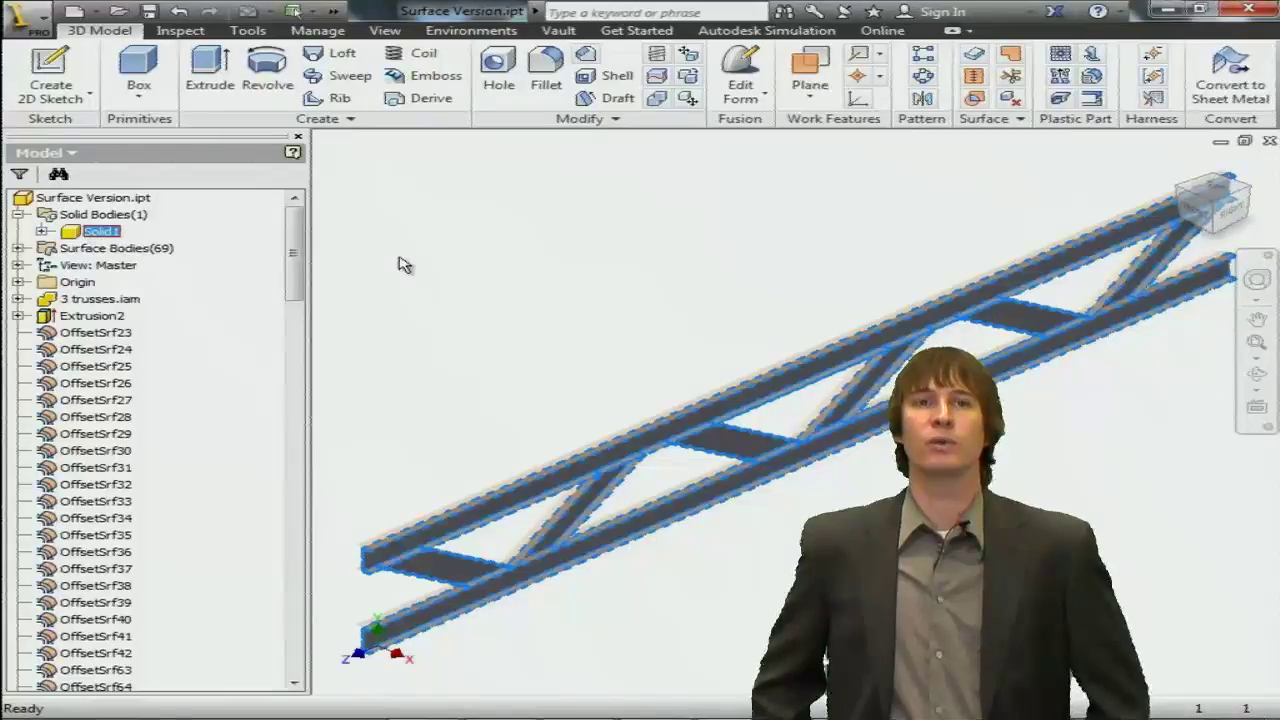
pyautogui.rightClick(102, 236)
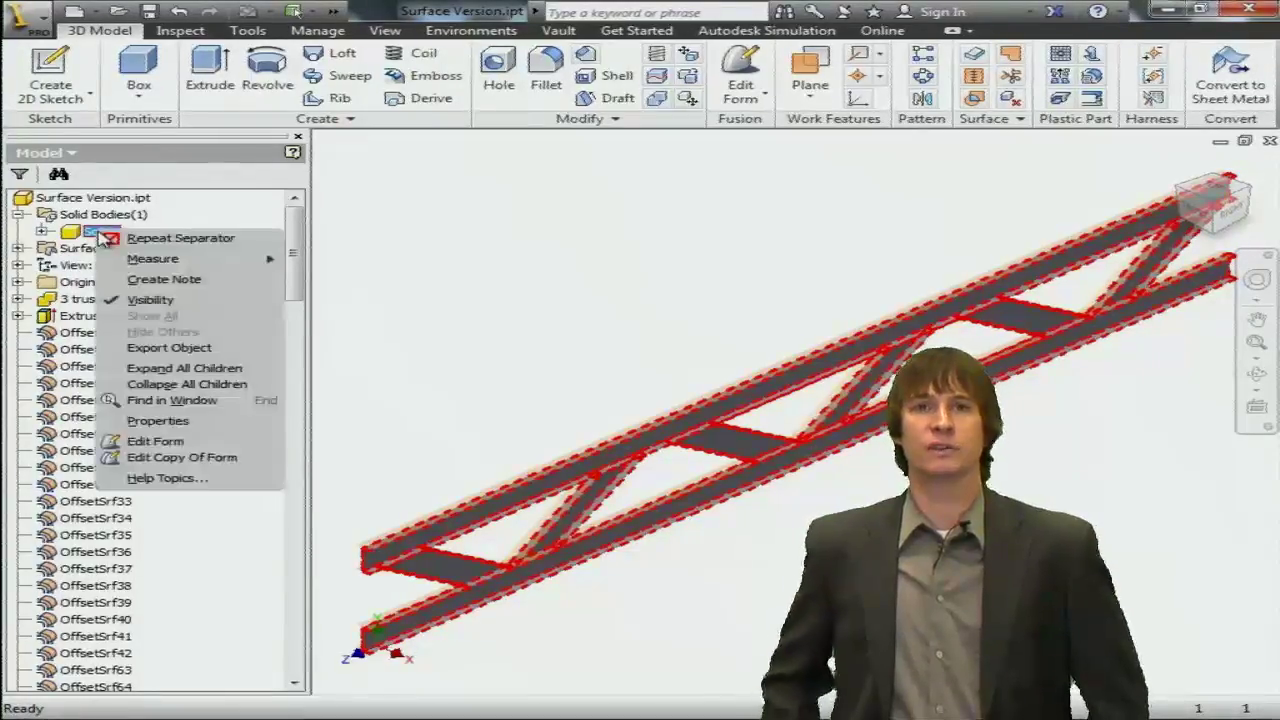
pyautogui.click(140, 299)
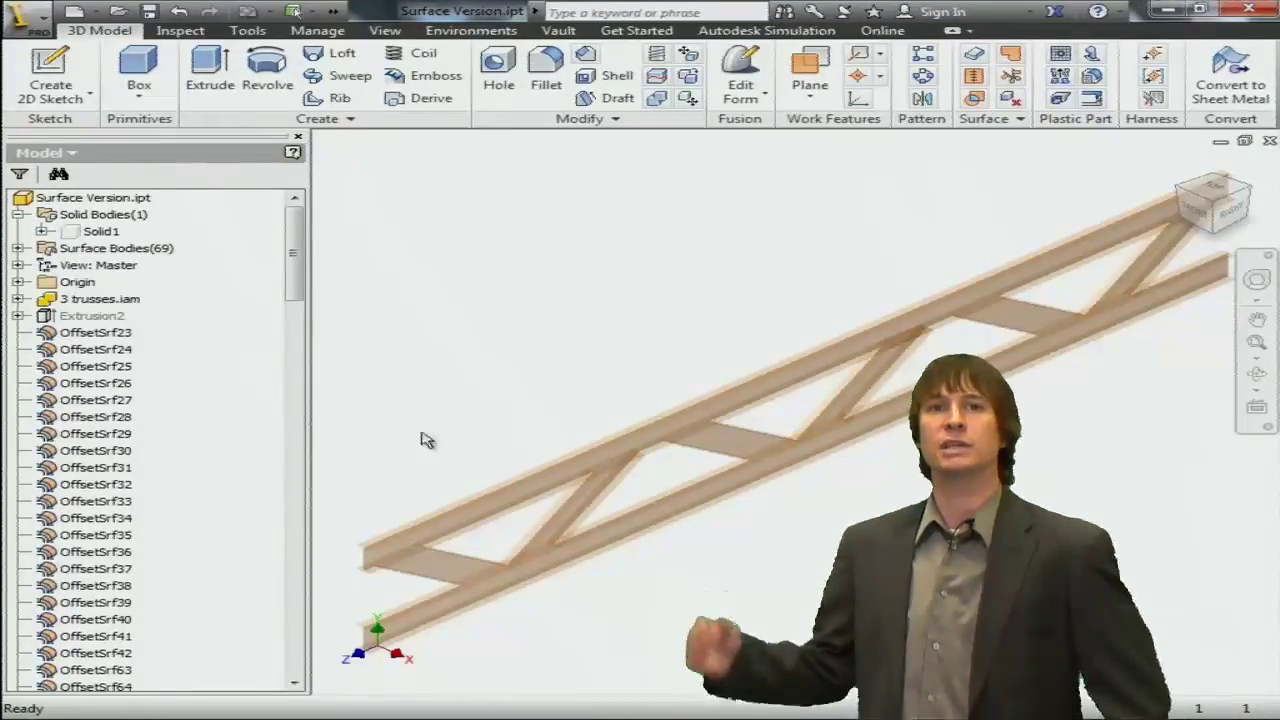
# - Launch the active truss model into Simulation Mechanical, declining to import Inventor work points
pyautogui.click(755, 31)
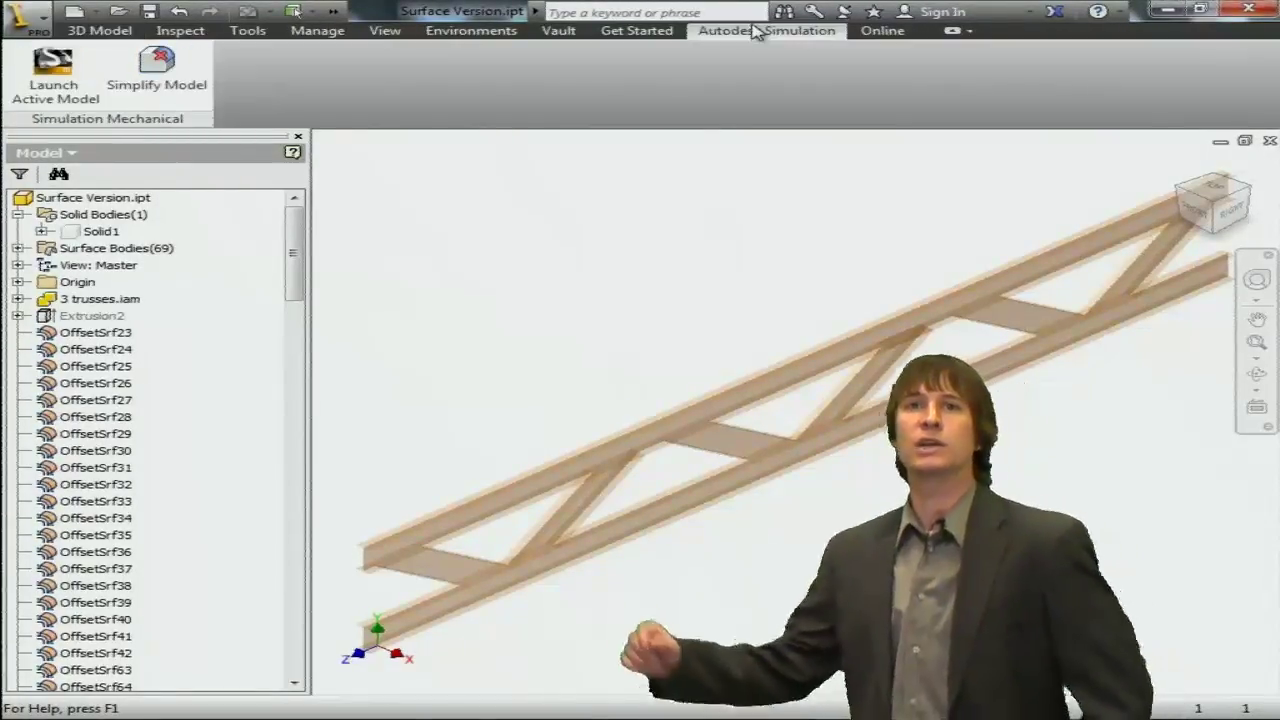
pyautogui.click(33, 85)
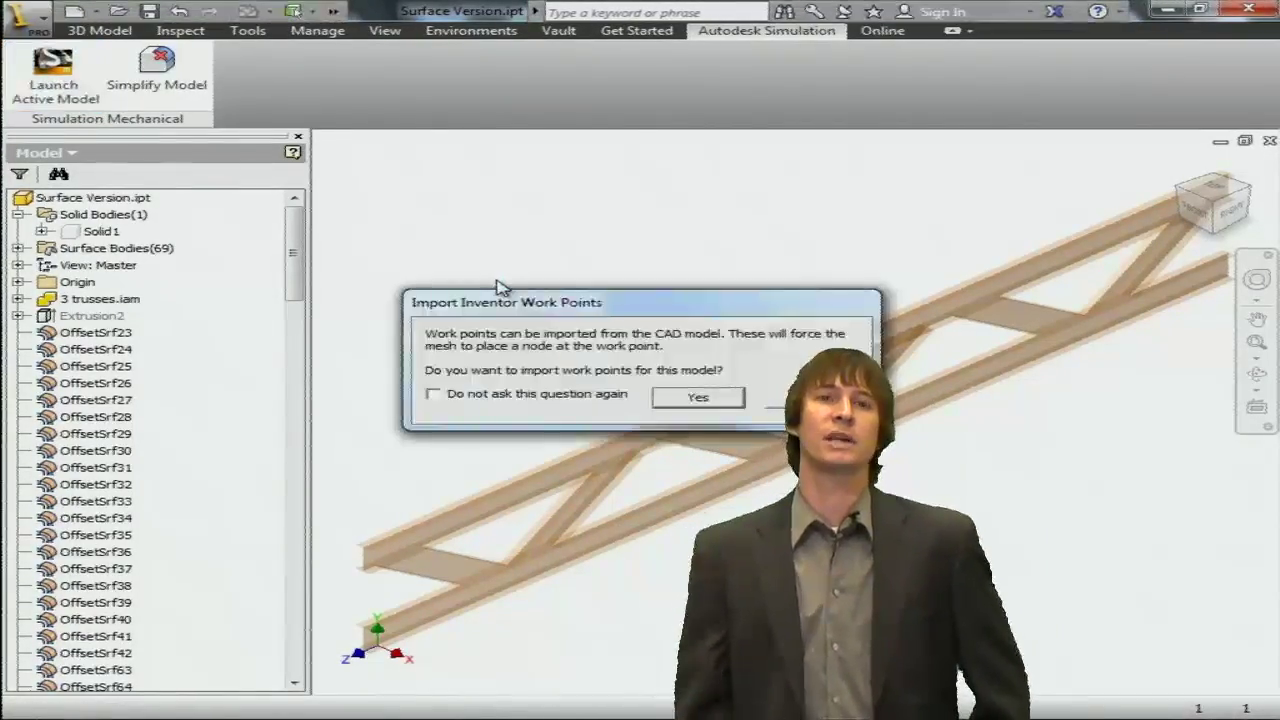
pyautogui.click(799, 404)
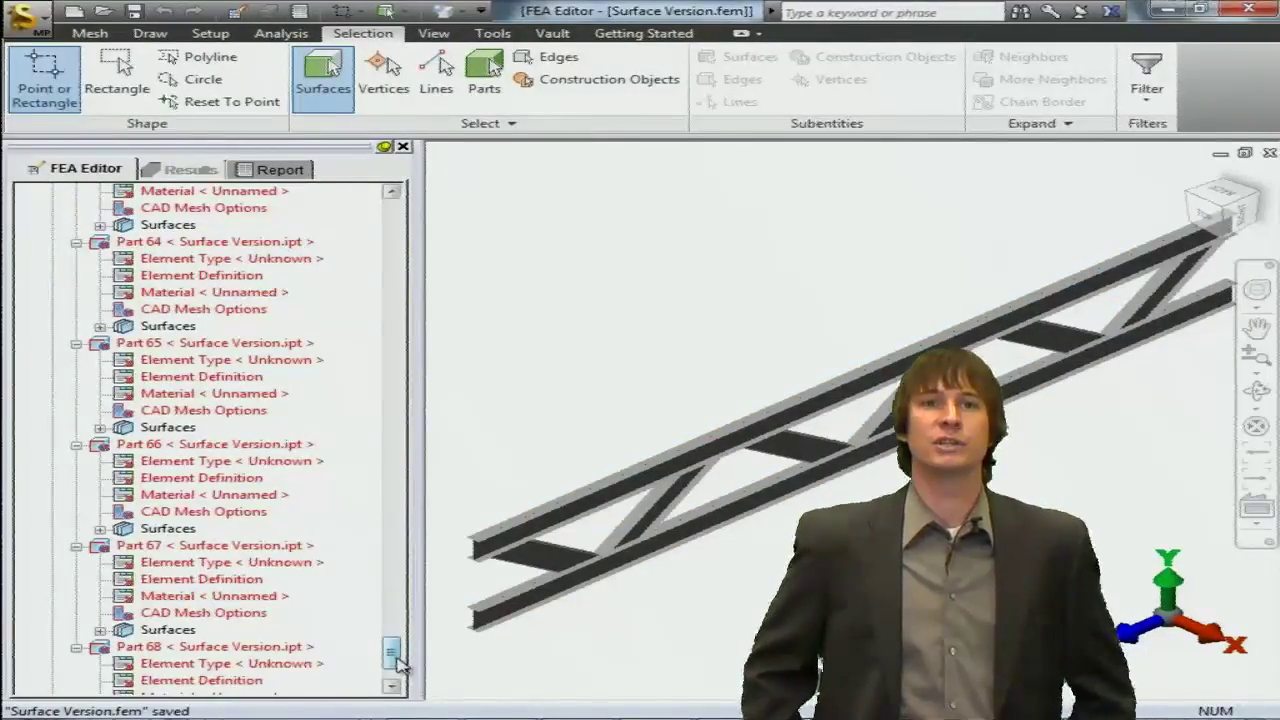
# - Scroll the FEA Editor tree to the top and check the Critical Buckling Load analysis type
pyautogui.moveTo(392, 656); pyautogui.dragTo(408, 222)
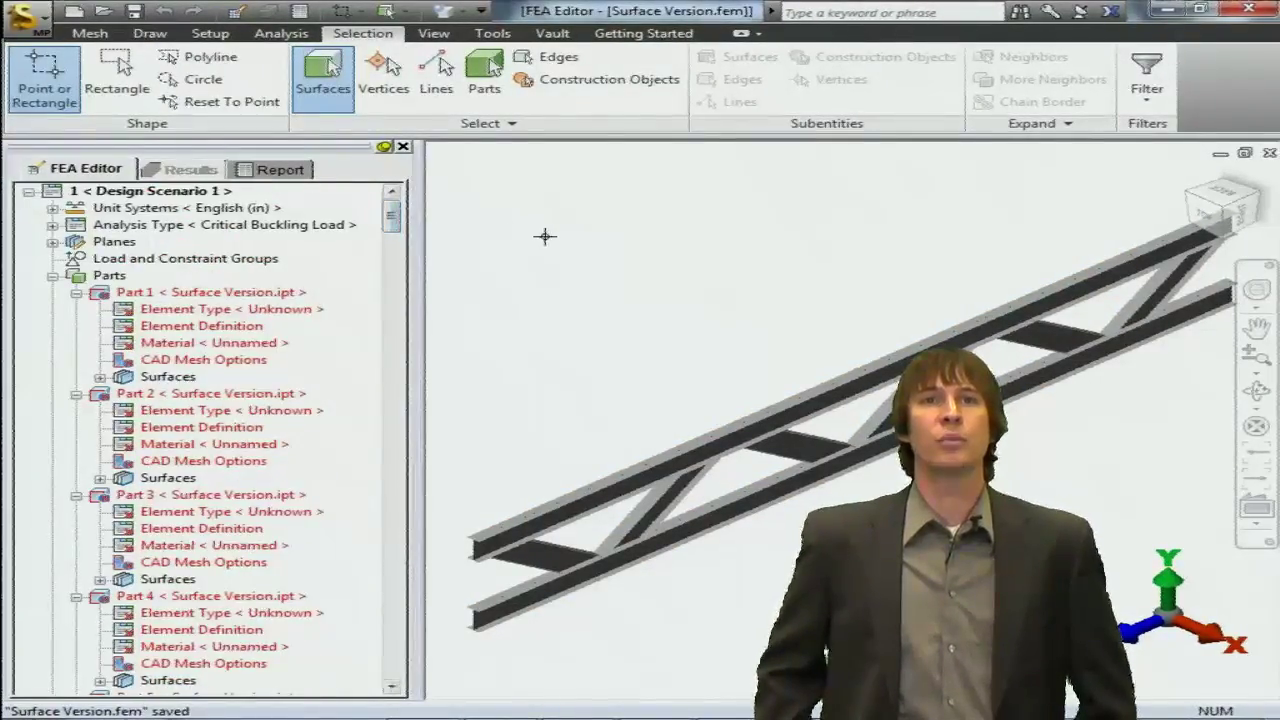
pyautogui.click(250, 236)
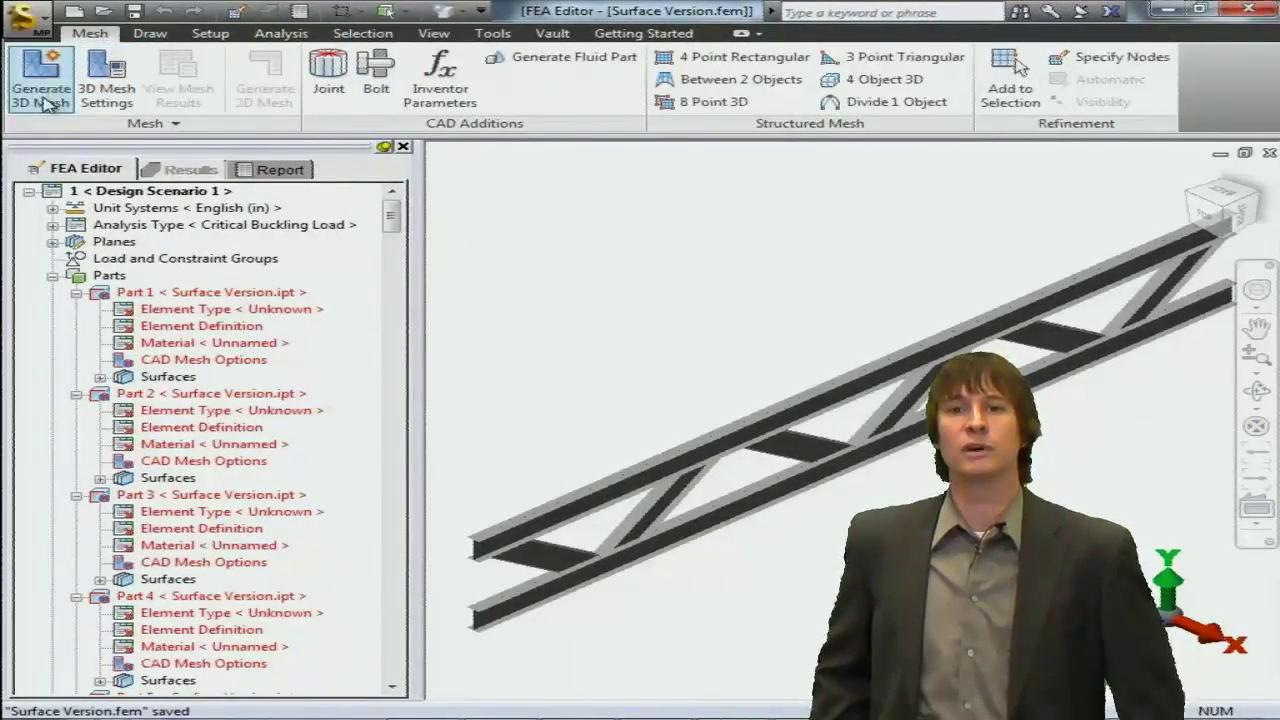
# - Turn off geometry-based sizing and virtual imprinting in the 3D mesh options, then mesh the truss
pyautogui.click(106, 95)
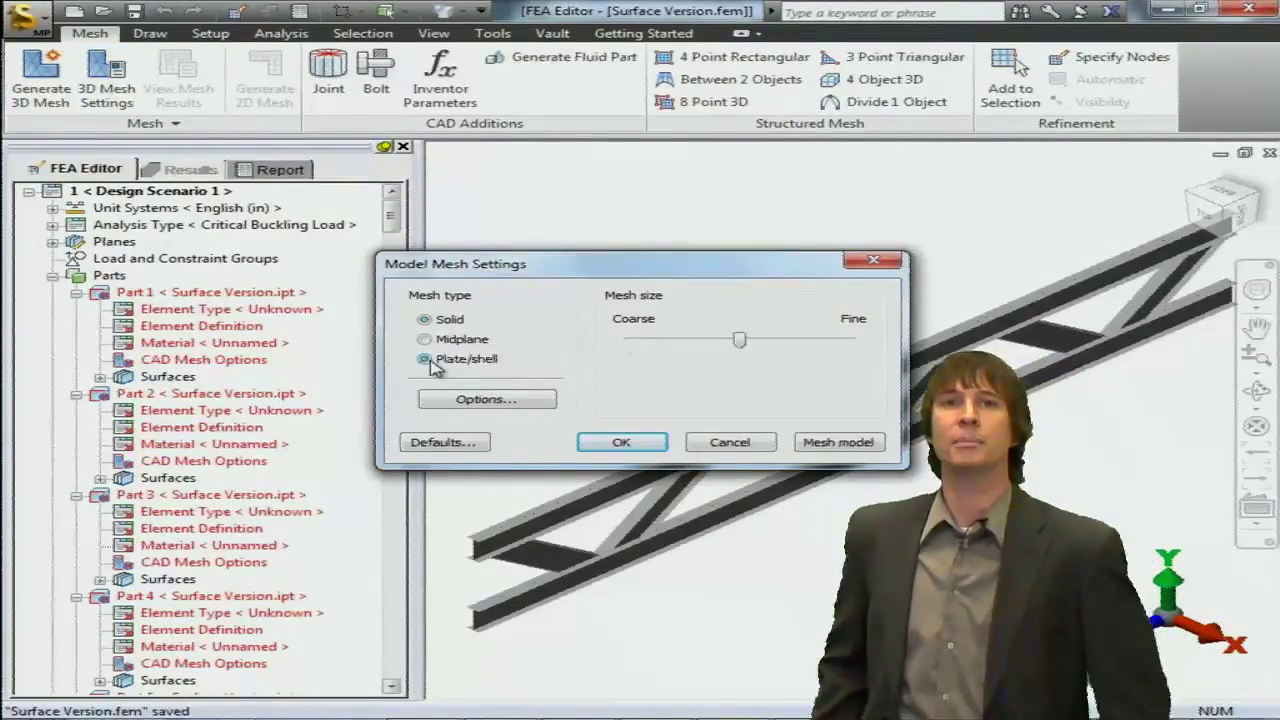
pyautogui.click(505, 401)
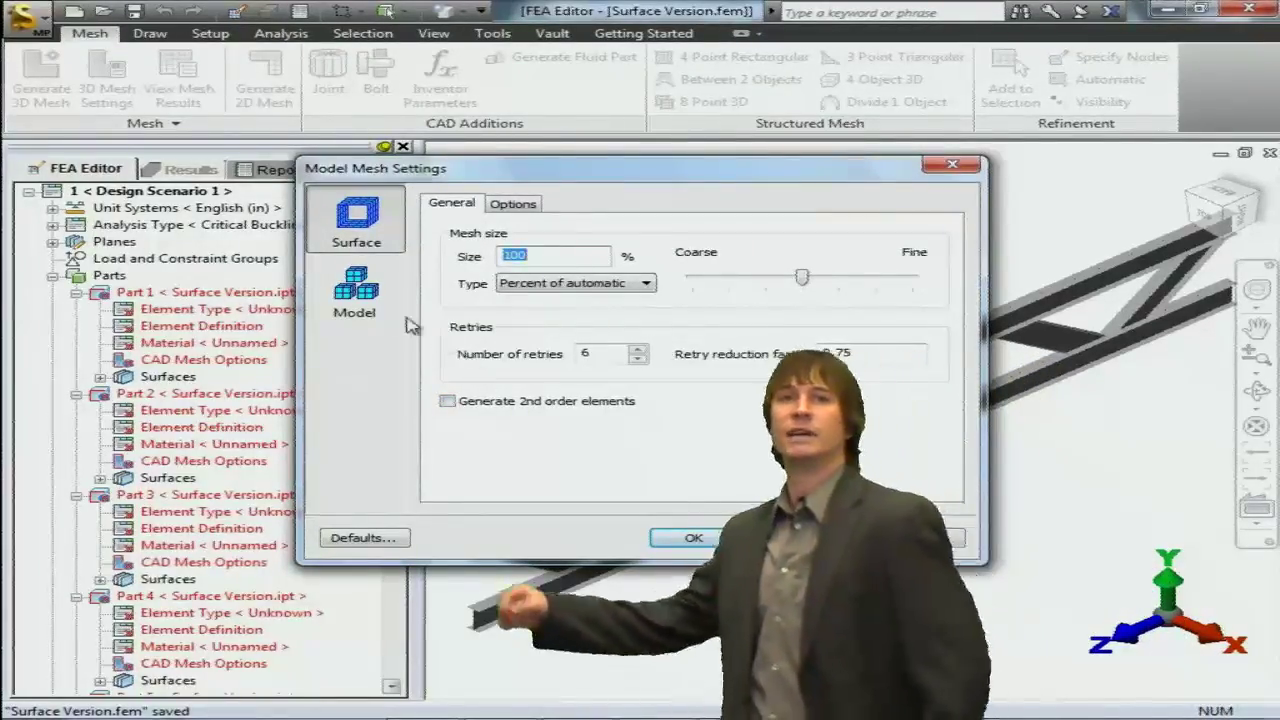
pyautogui.click(356, 292)
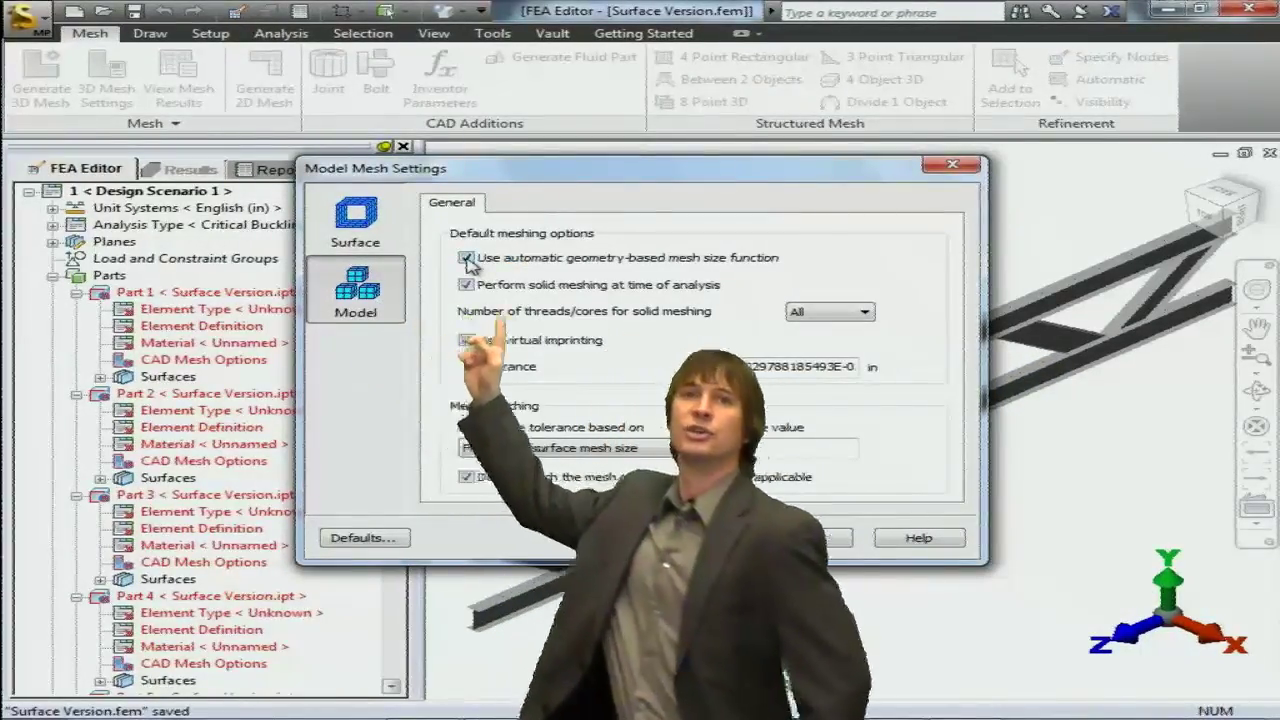
pyautogui.click(466, 258)
pyautogui.click(466, 340)
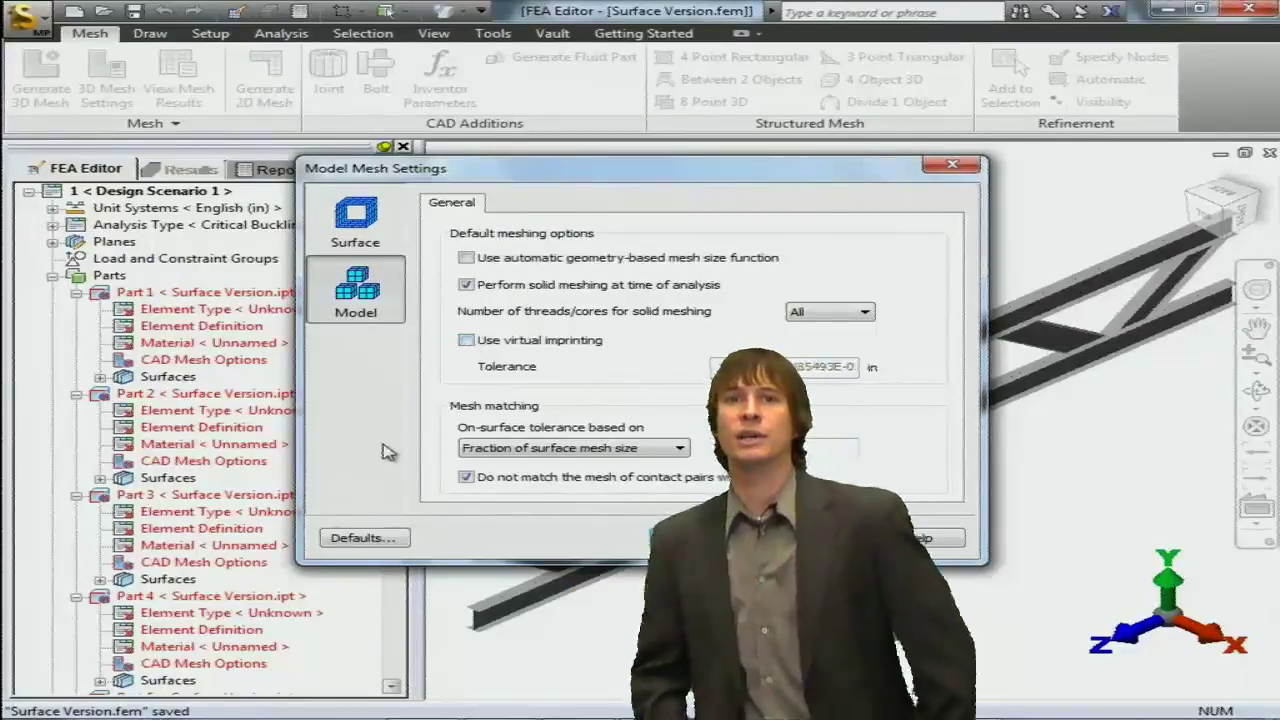
pyautogui.click(690, 538)
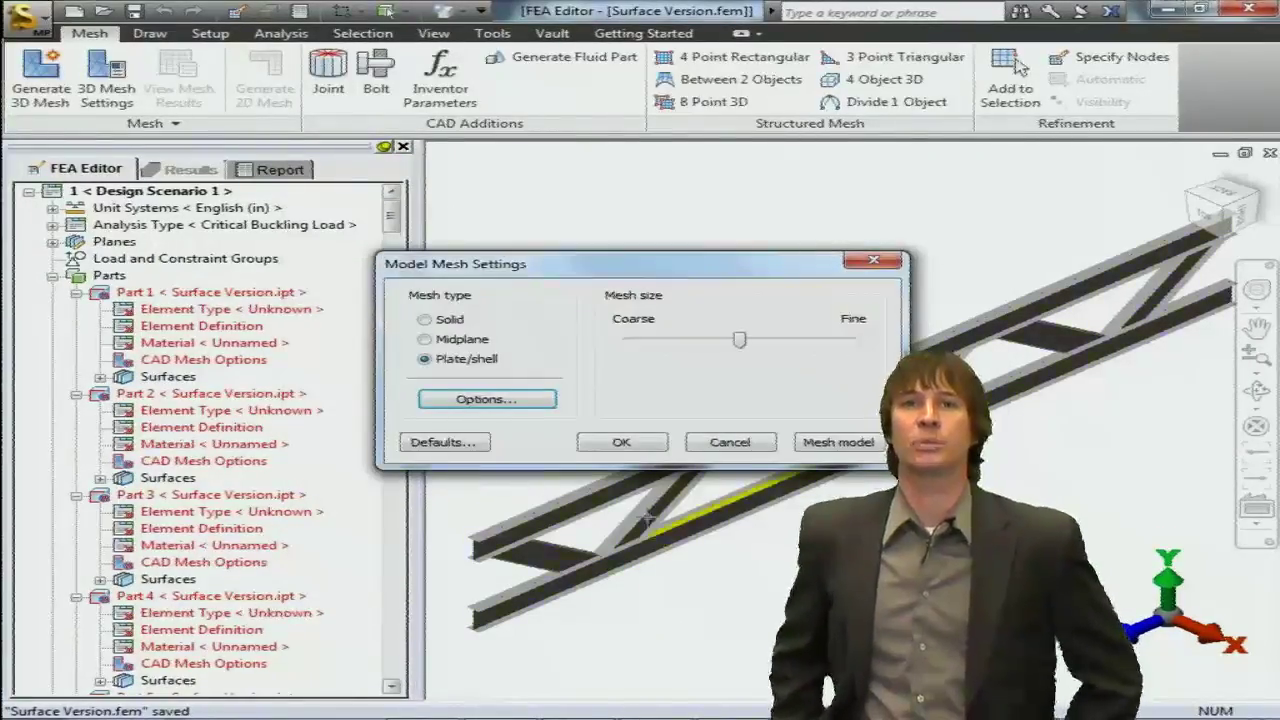
pyautogui.click(855, 449)
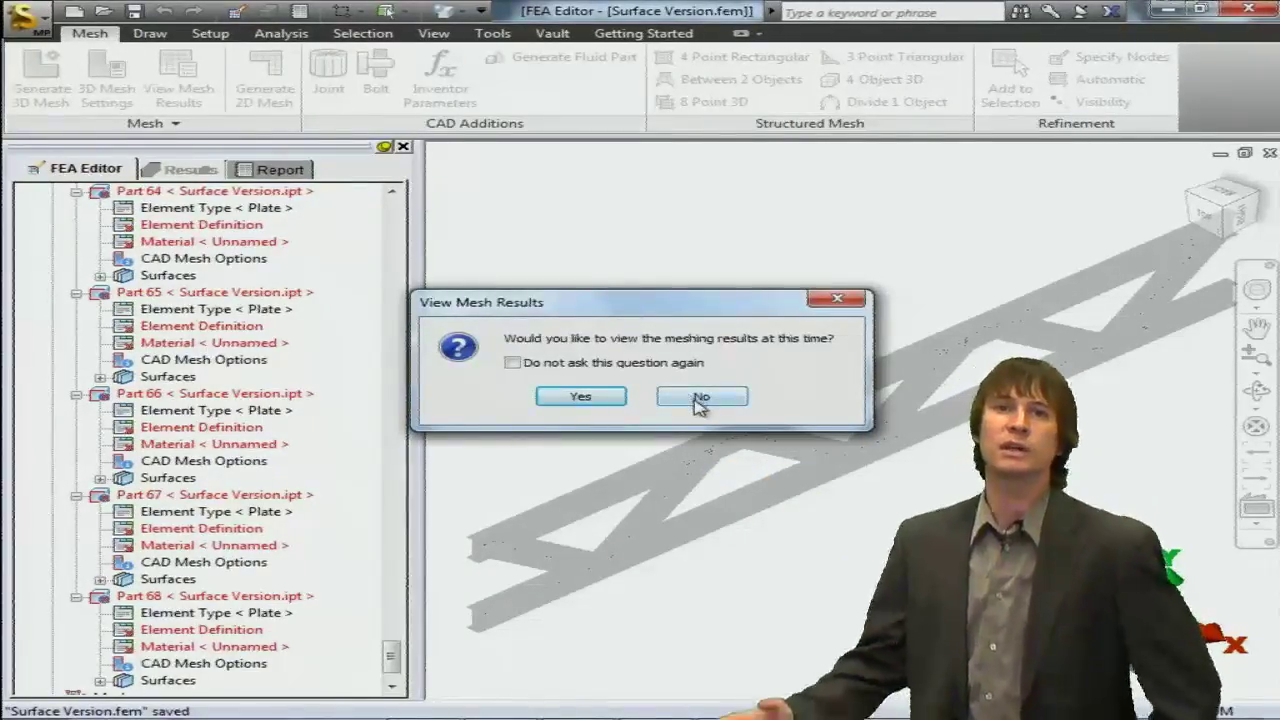
# - Skip the mesh results, zoom in on the meshed truss-end beams, and scroll the parts list up
pyautogui.click(684, 395)
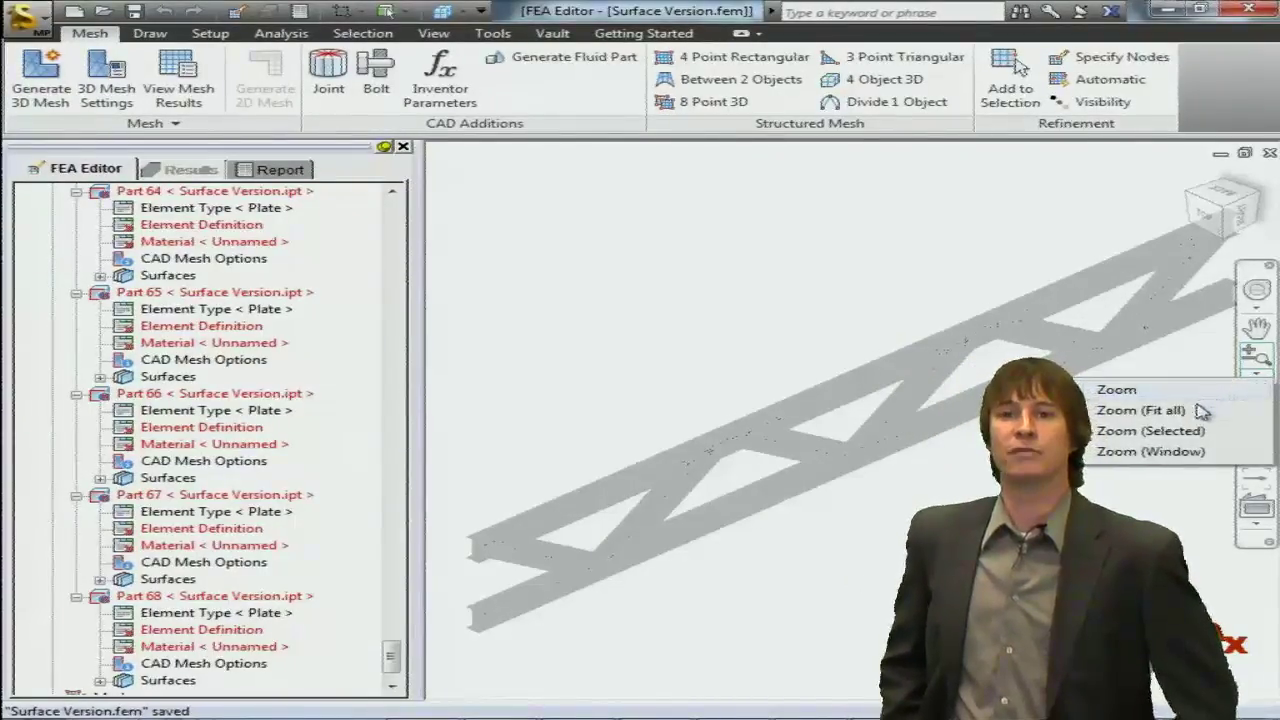
pyautogui.moveTo(444, 521); pyautogui.dragTo(572, 648)
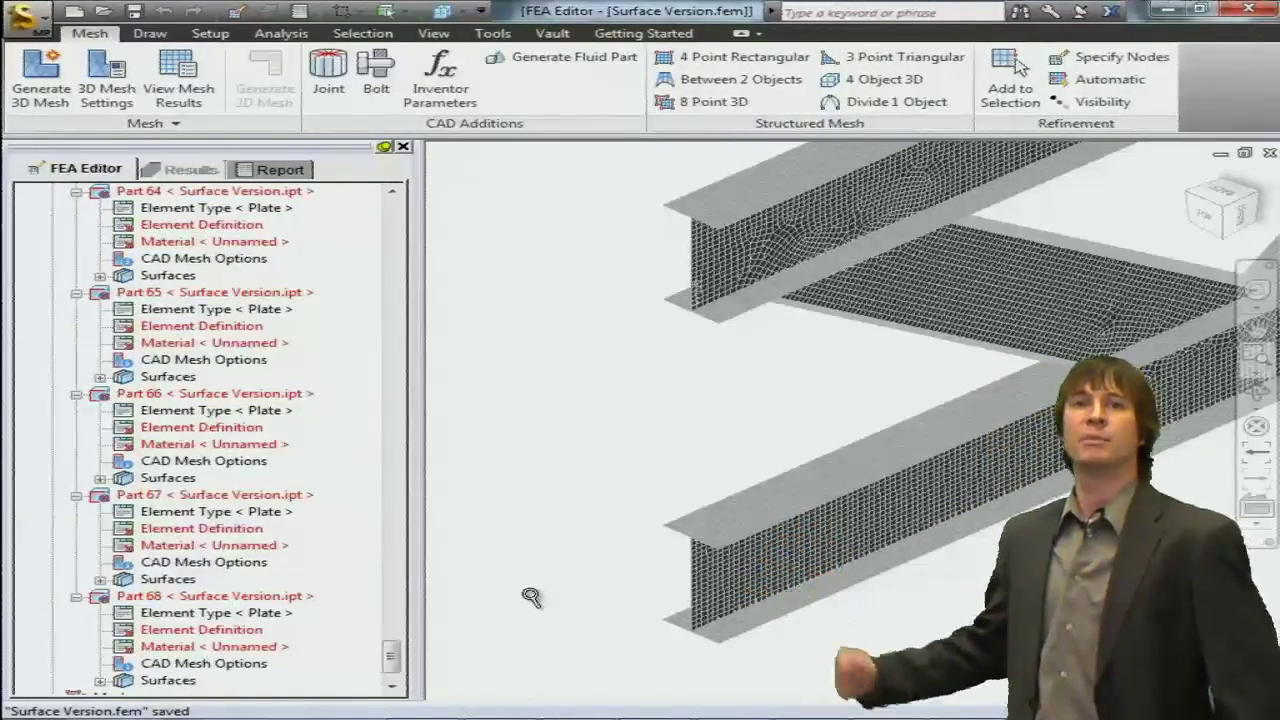
pyautogui.click(305, 595)
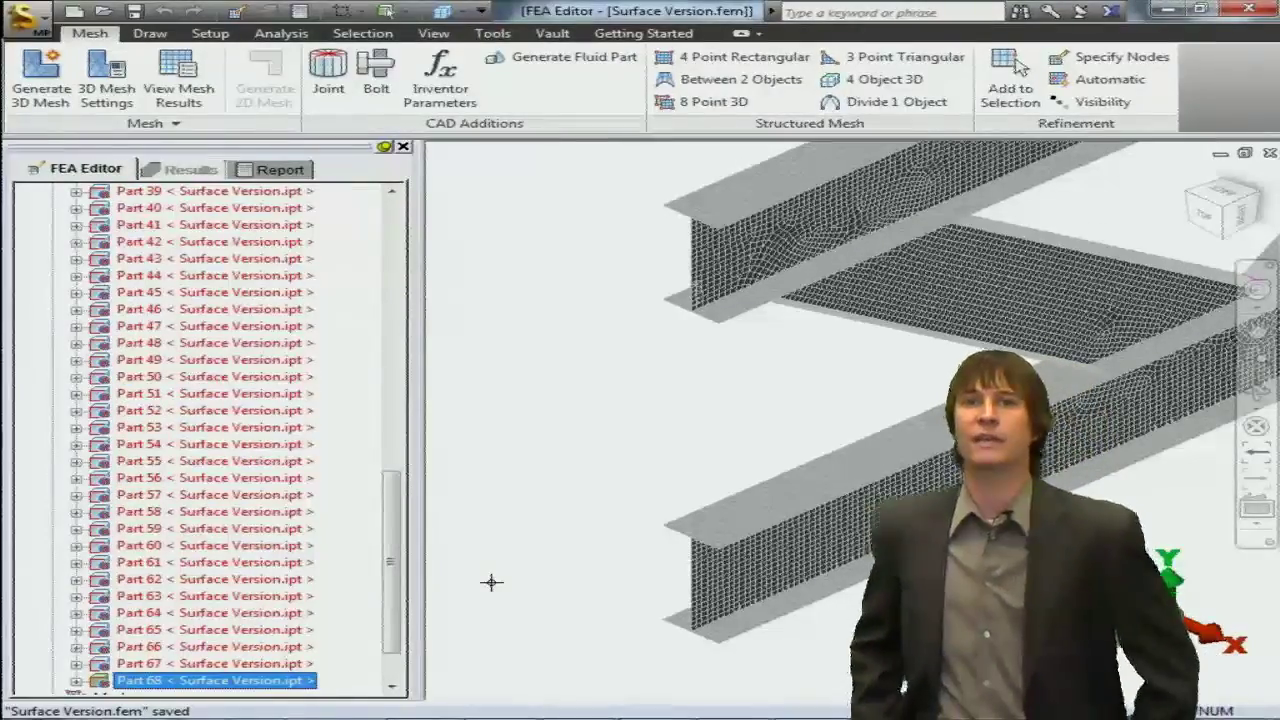
pyautogui.moveTo(393, 594); pyautogui.dragTo(360, 314)
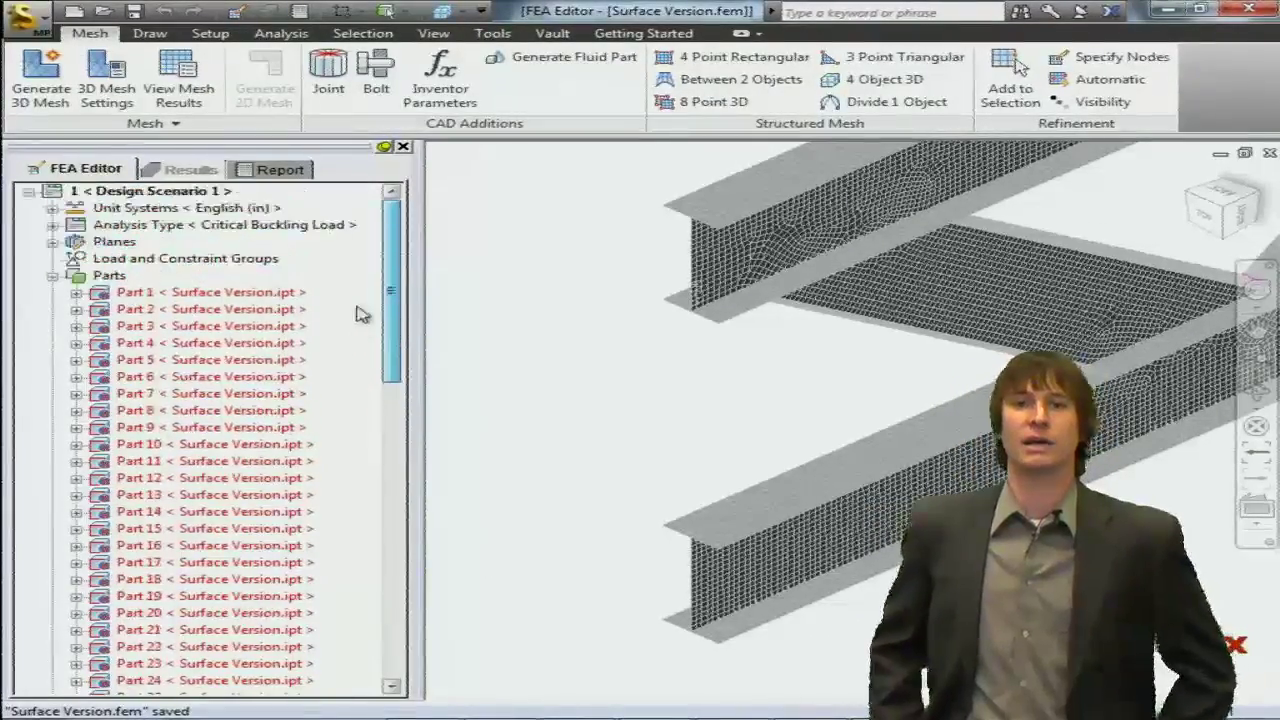
# - Set the Element Definition thickness of all truss parts to 0.605
pyautogui.keyDown('shift'); pyautogui.click(205, 295); pyautogui.keyUp('shift')
pyautogui.rightClick(205, 292)
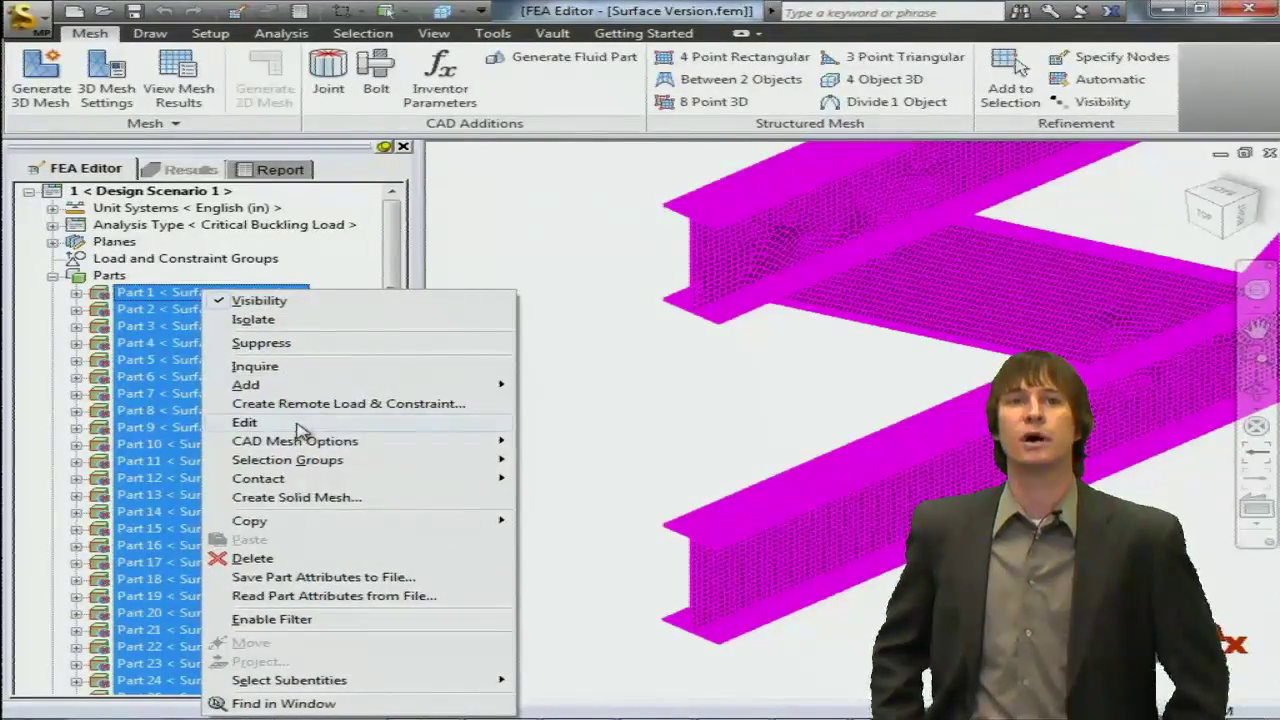
pyautogui.moveTo(400, 422)
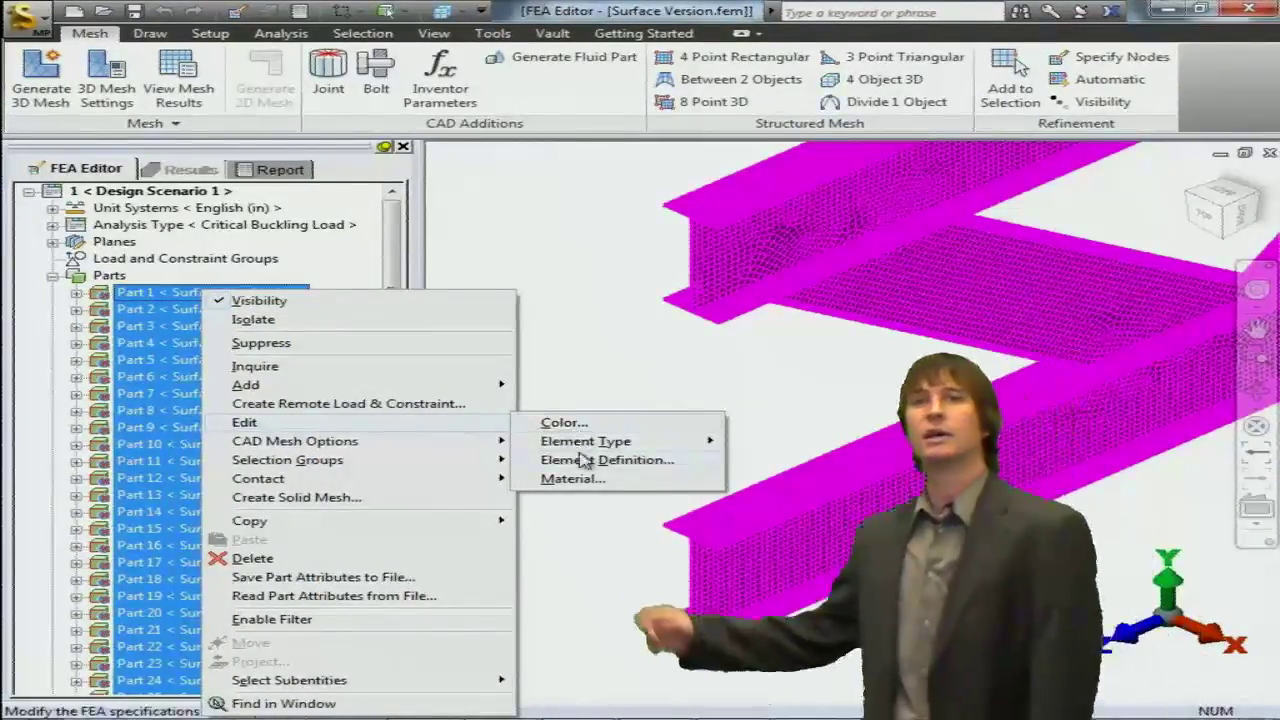
pyautogui.click(583, 460)
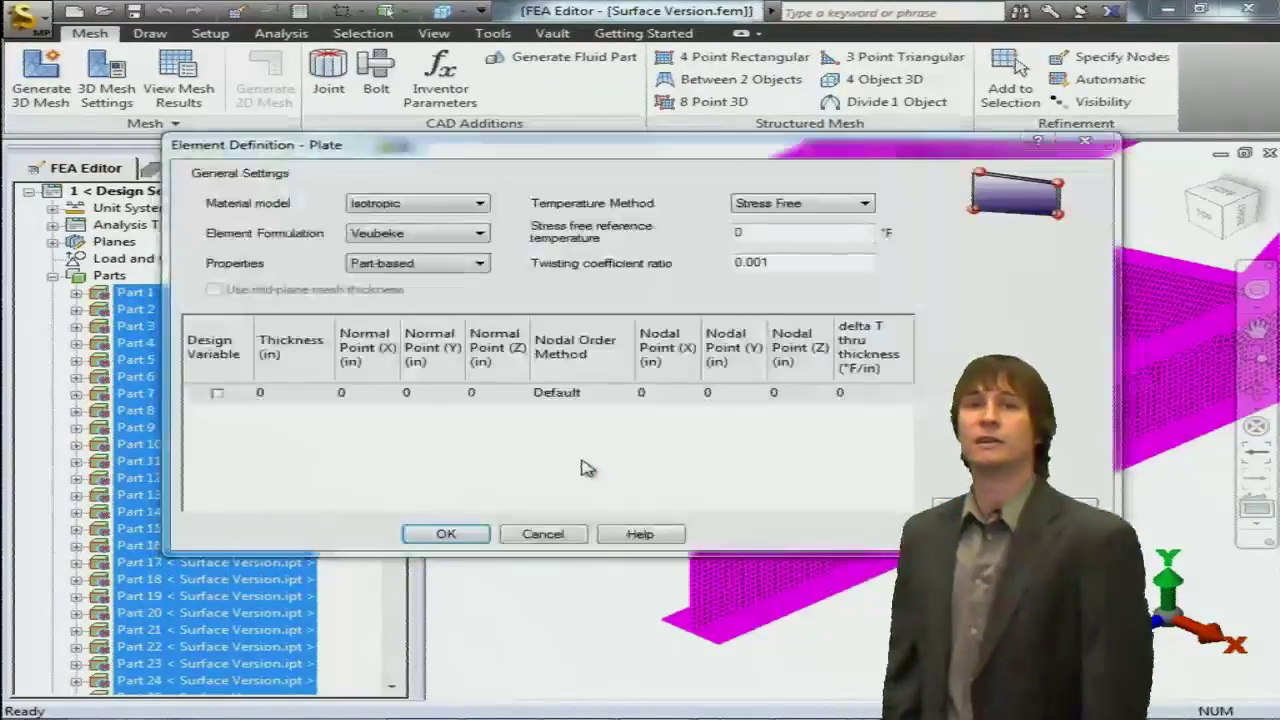
pyautogui.click(290, 392)
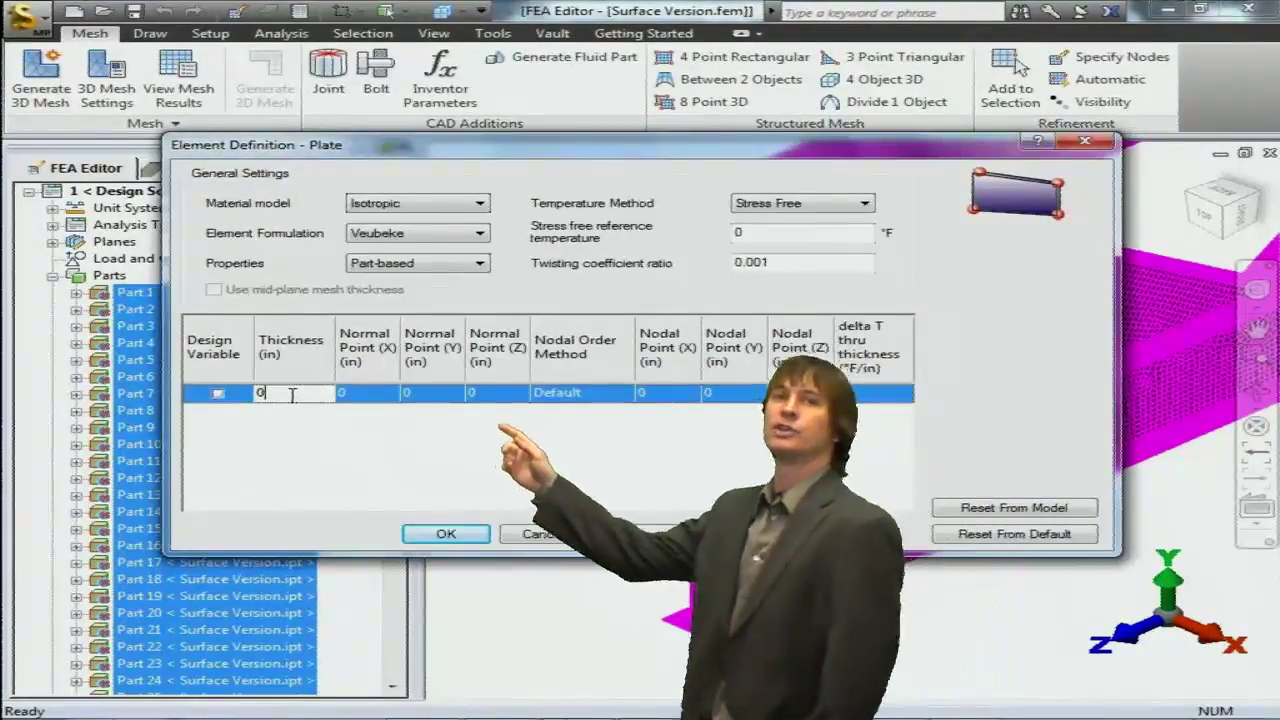
pyautogui.write('.605')
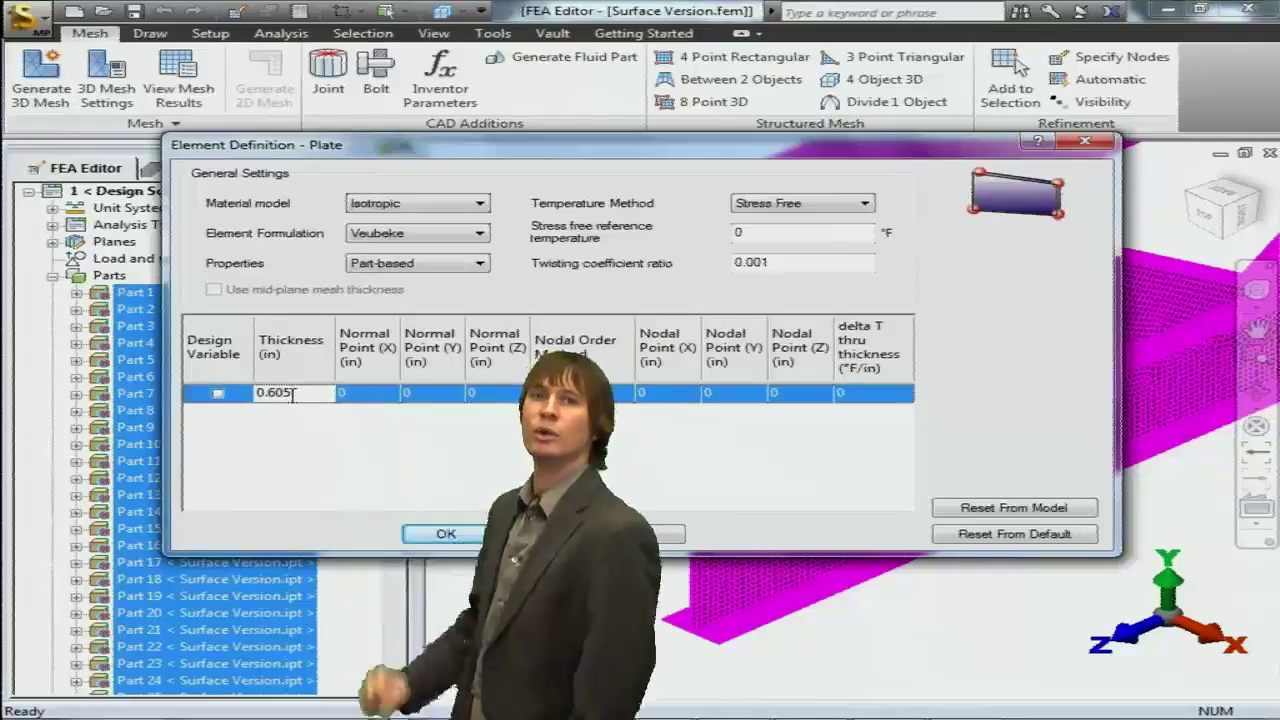
pyautogui.click(445, 534)
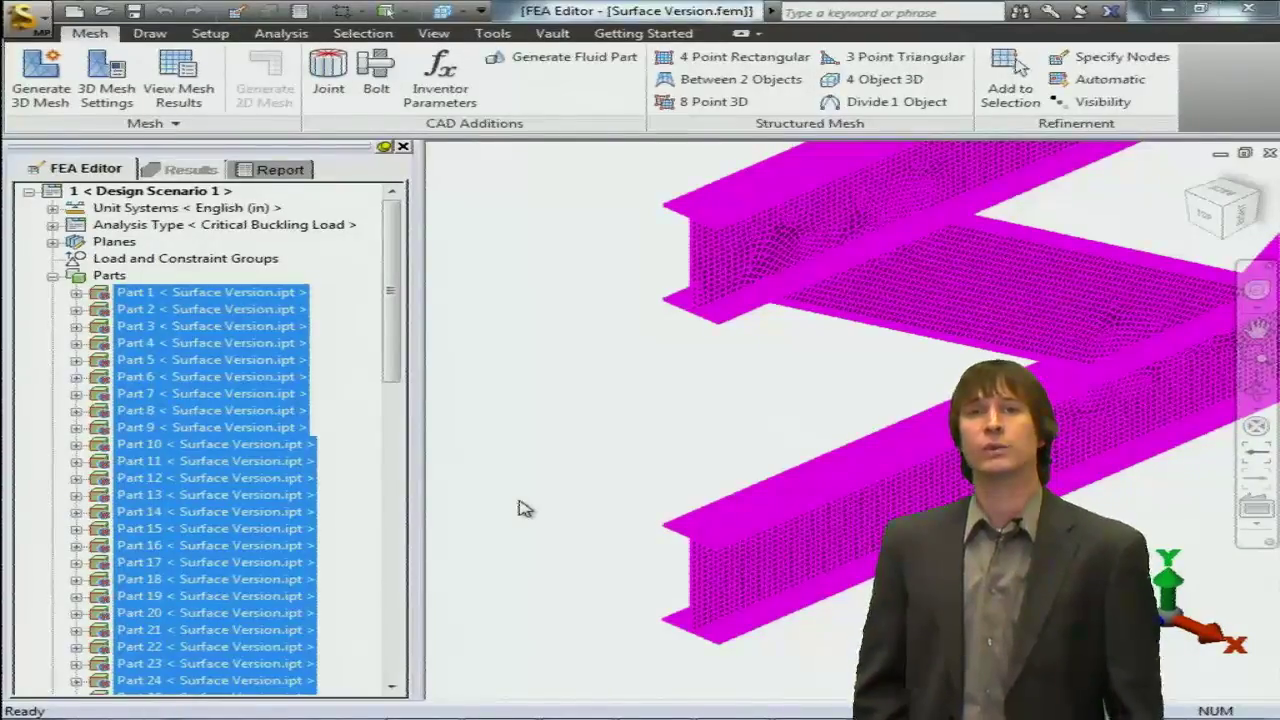
# - Assign Steel (ASTM - A36) from the Steel > ASTM list as the material of all parts
pyautogui.rightClick(252, 297)
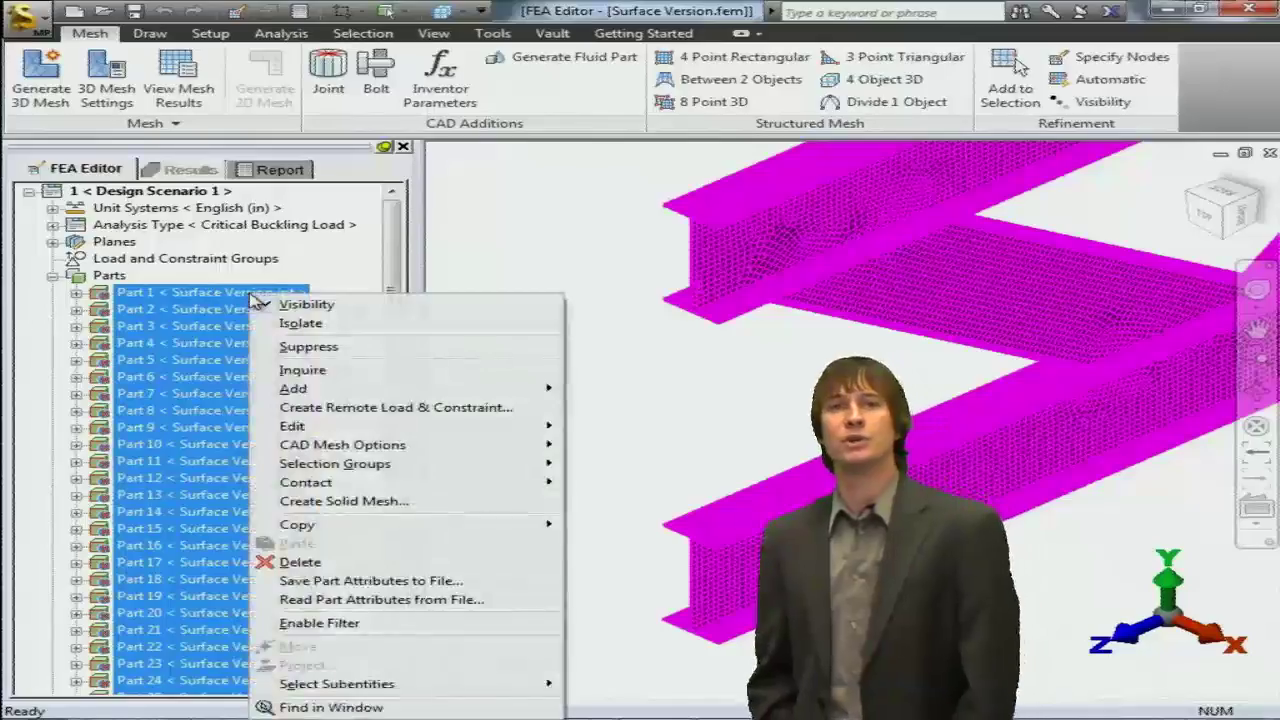
pyautogui.moveTo(330, 426)
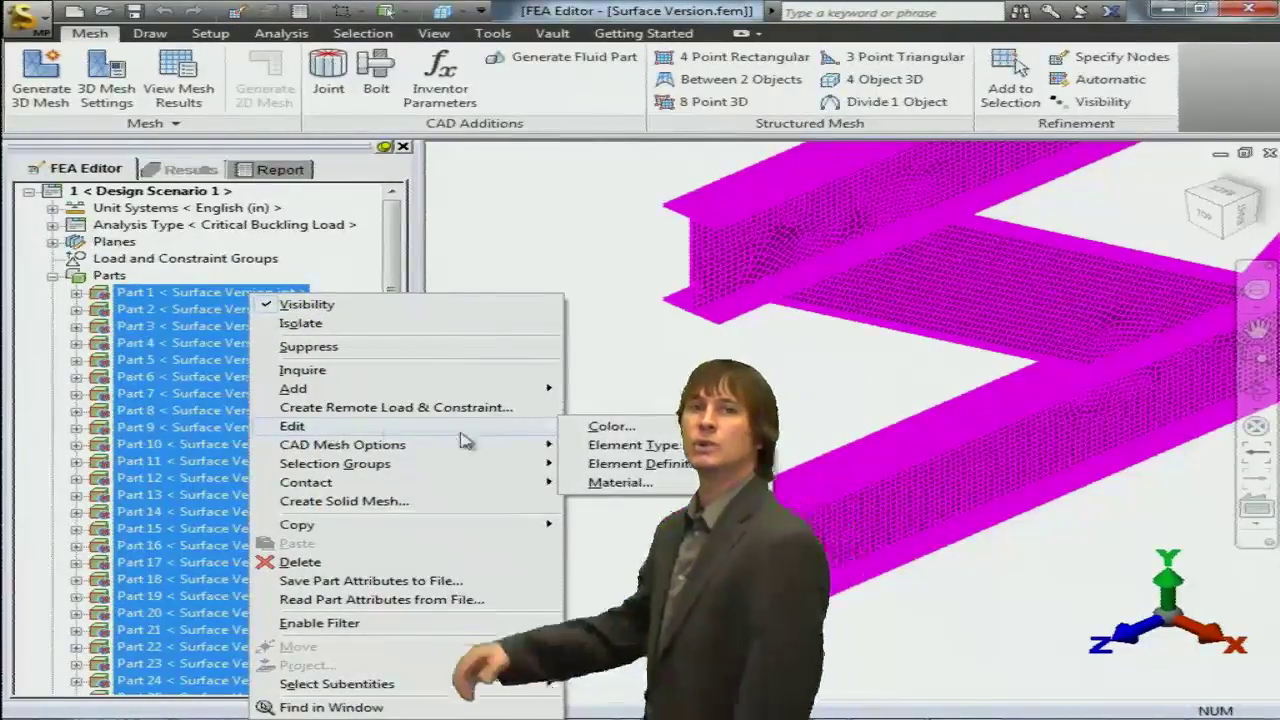
pyautogui.click(640, 482)
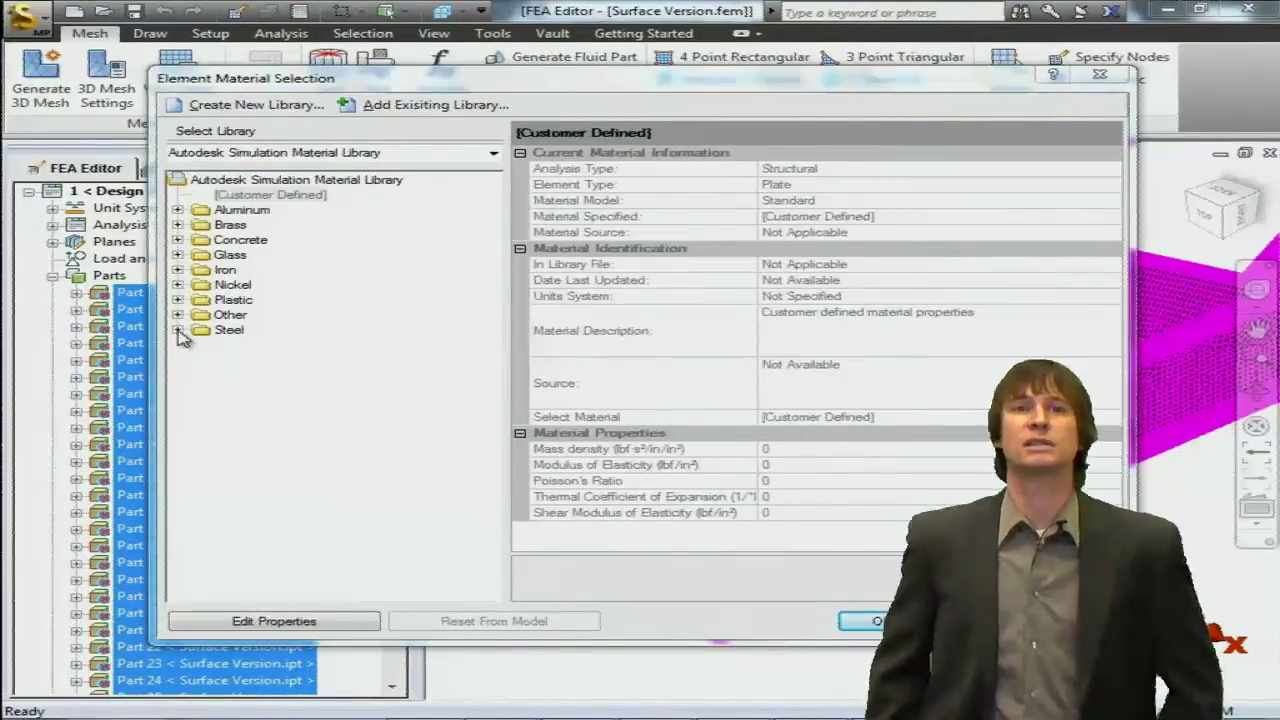
pyautogui.click(177, 331)
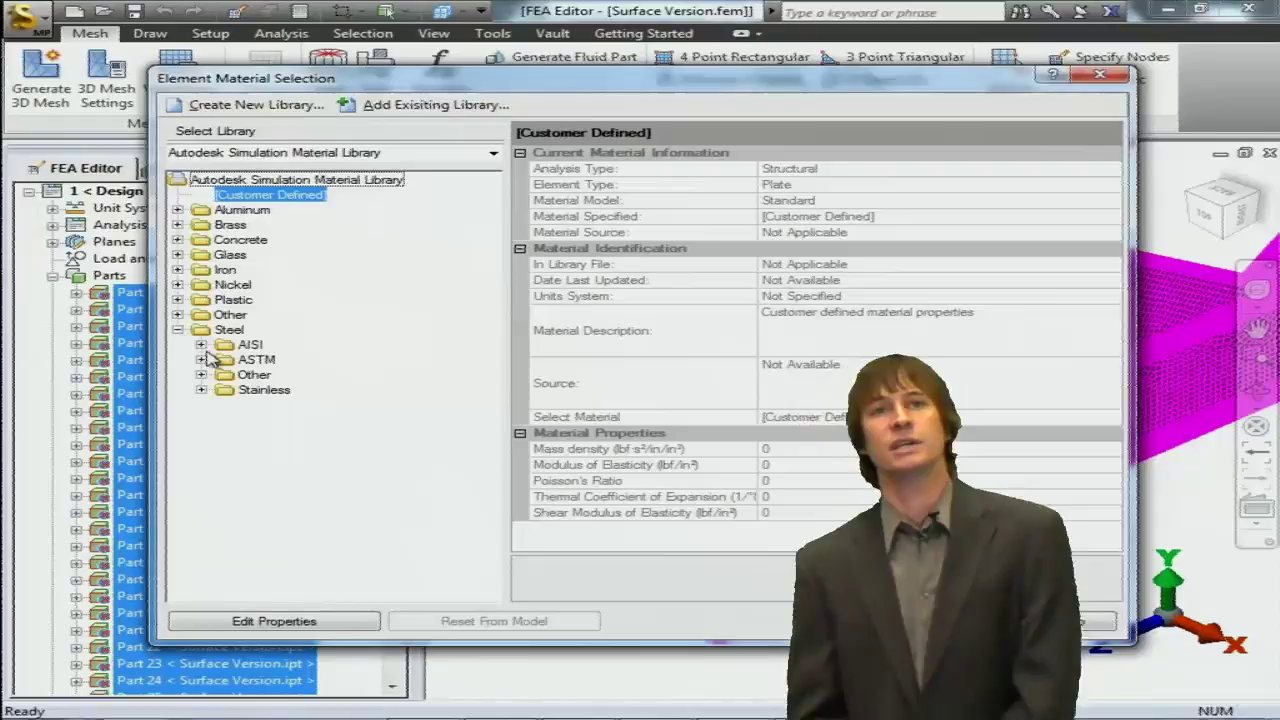
pyautogui.click(201, 359)
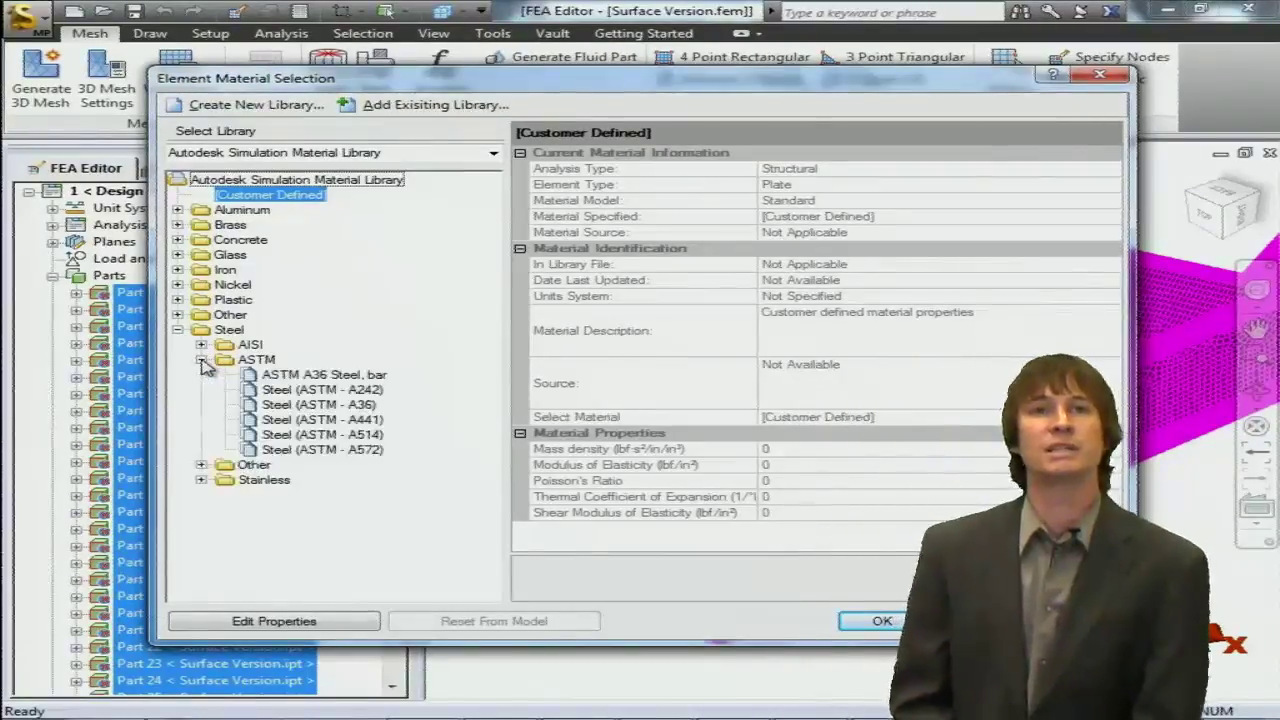
pyautogui.click(320, 405)
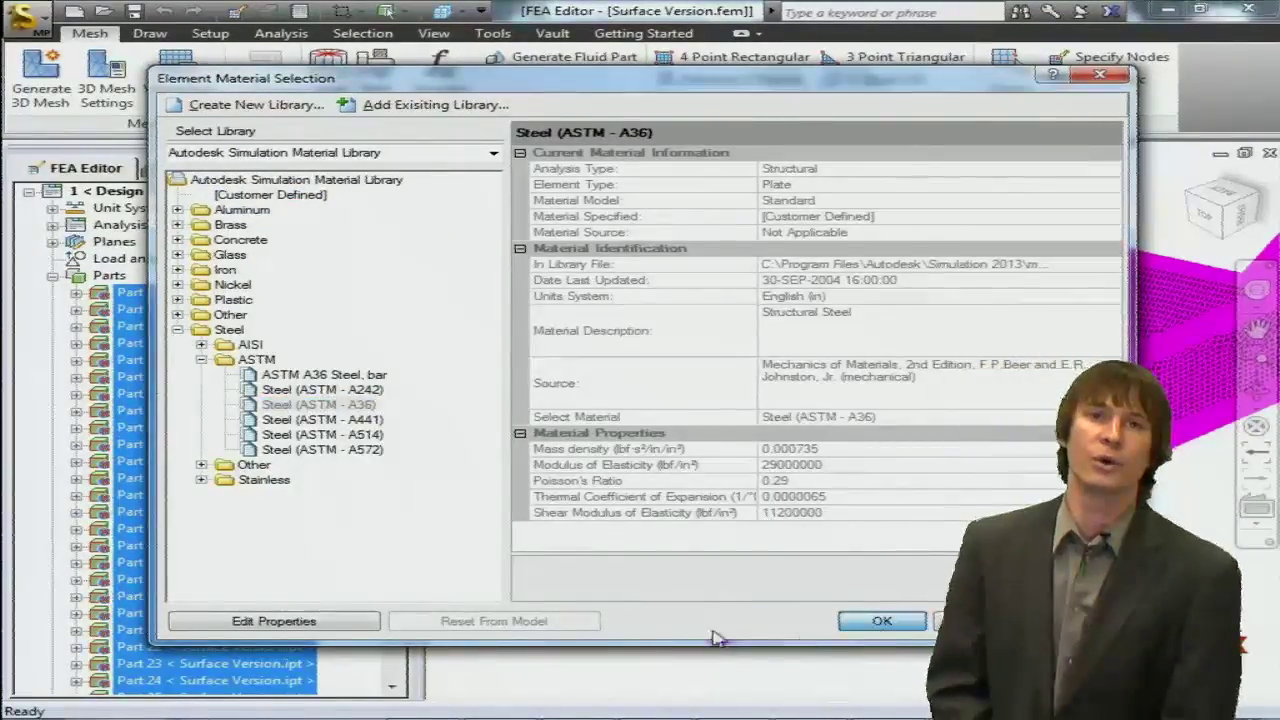
pyautogui.press('Return')
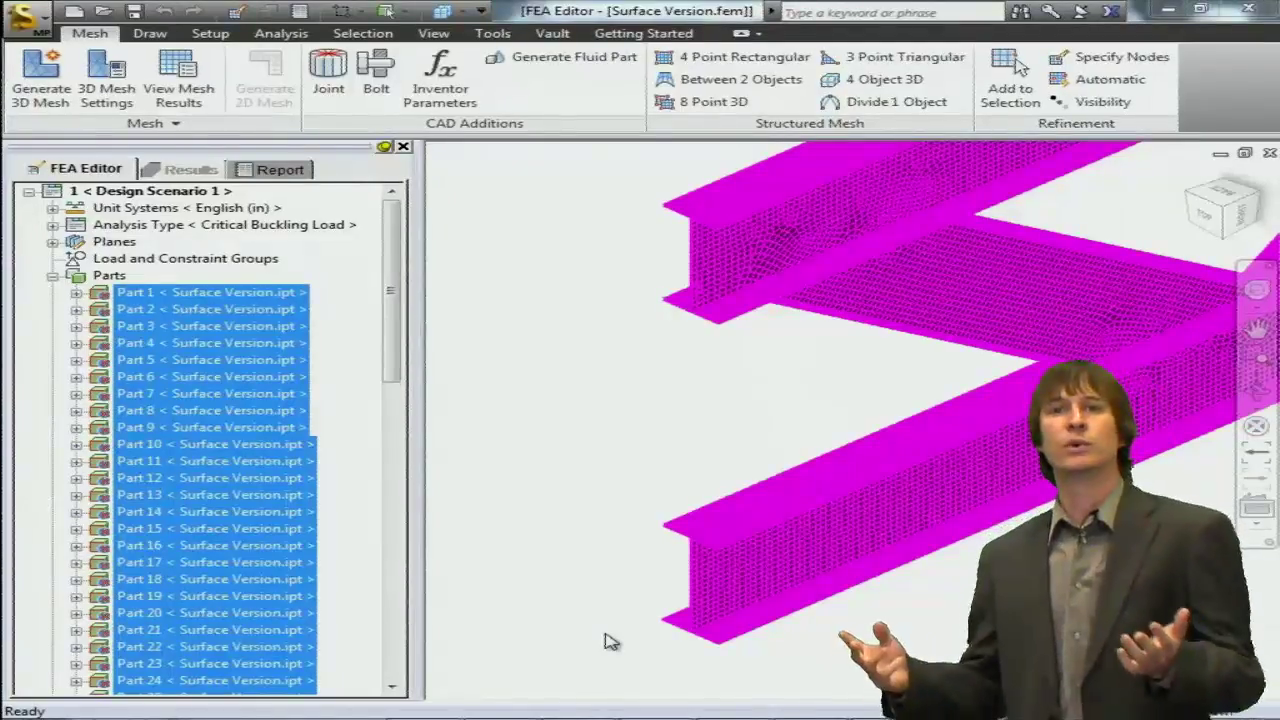
# - Deselect the parts and orbit from the Right view to a front view of the truss
pyautogui.click(468, 333)
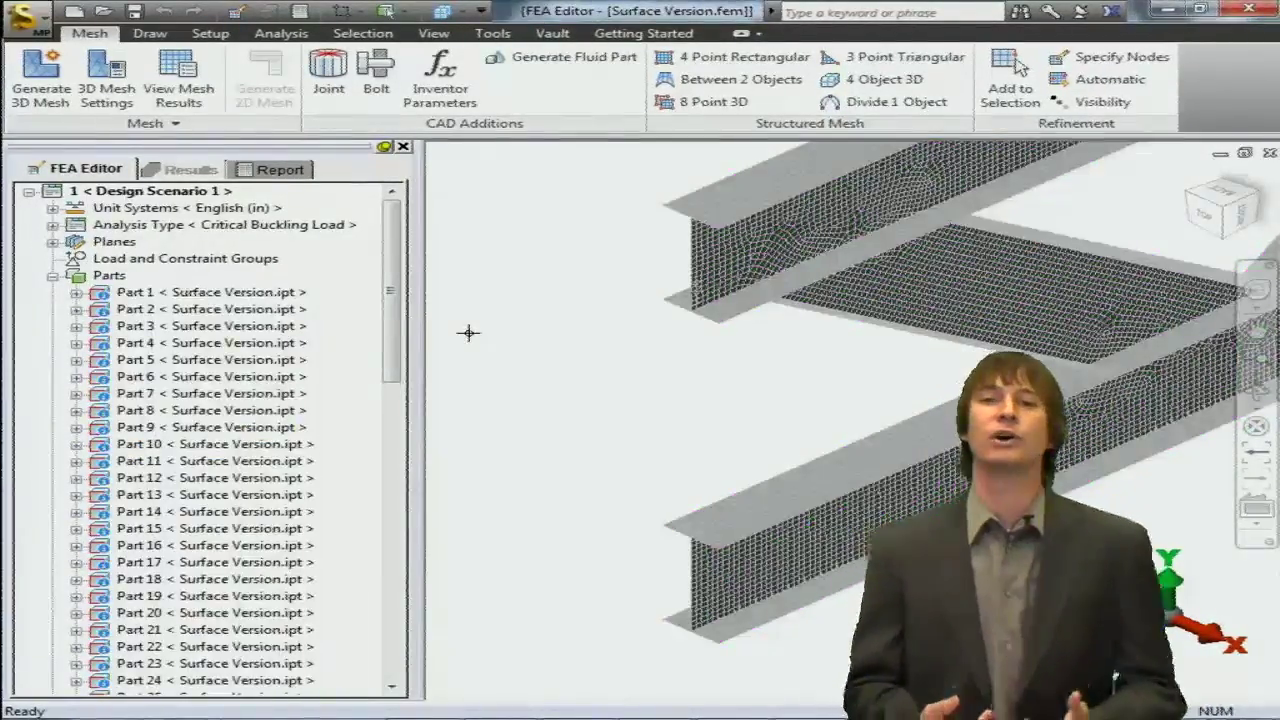
pyautogui.moveTo(1228, 206); pyautogui.dragTo(1252, 226)
pyautogui.click(1245, 218)
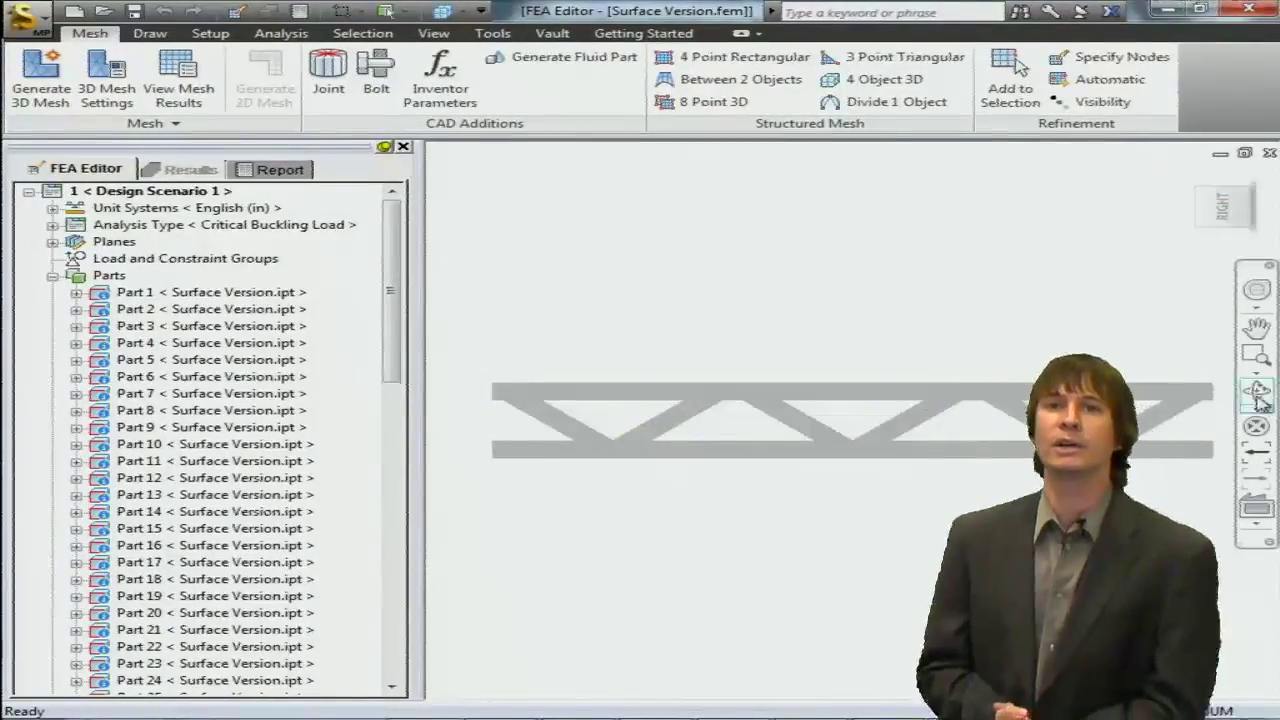
pyautogui.keyDown('shift'); pyautogui.moveTo(843, 490); pyautogui.dragTo(840, 368, button='middle'); pyautogui.keyUp('shift')
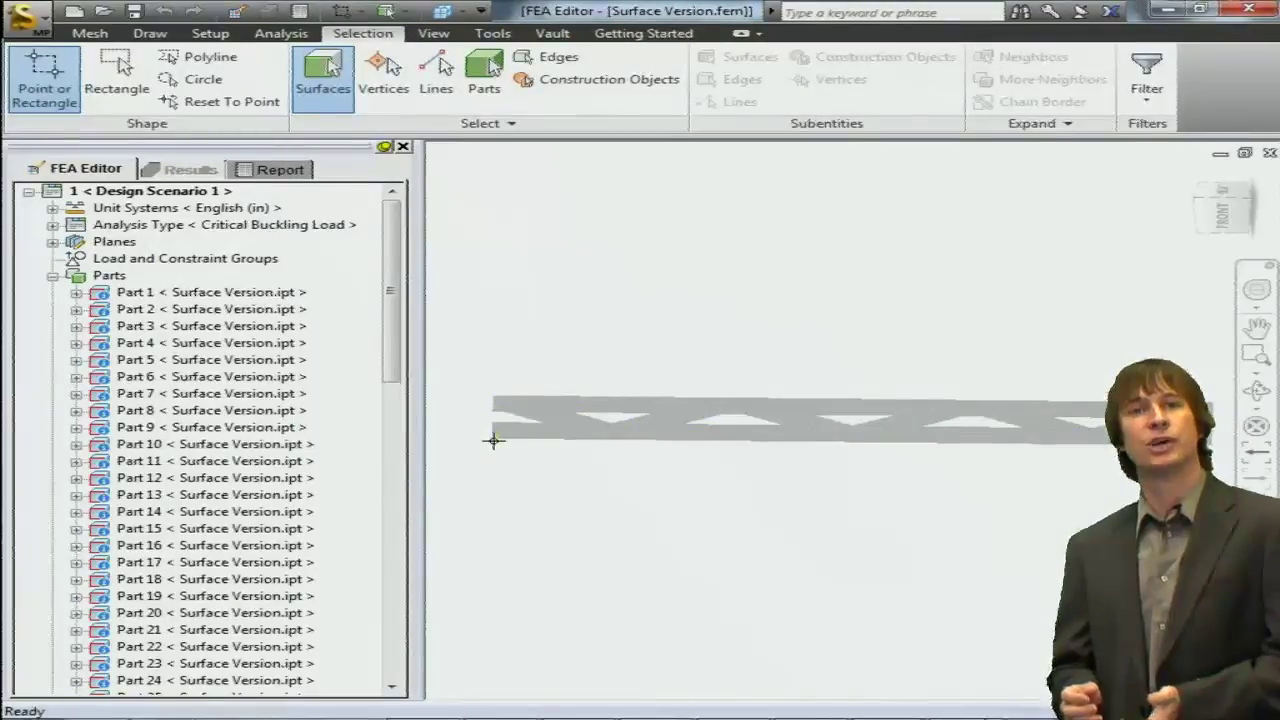
# - Select the support pad surfaces at the left end and along the bottom of the truss
pyautogui.click(495, 431)
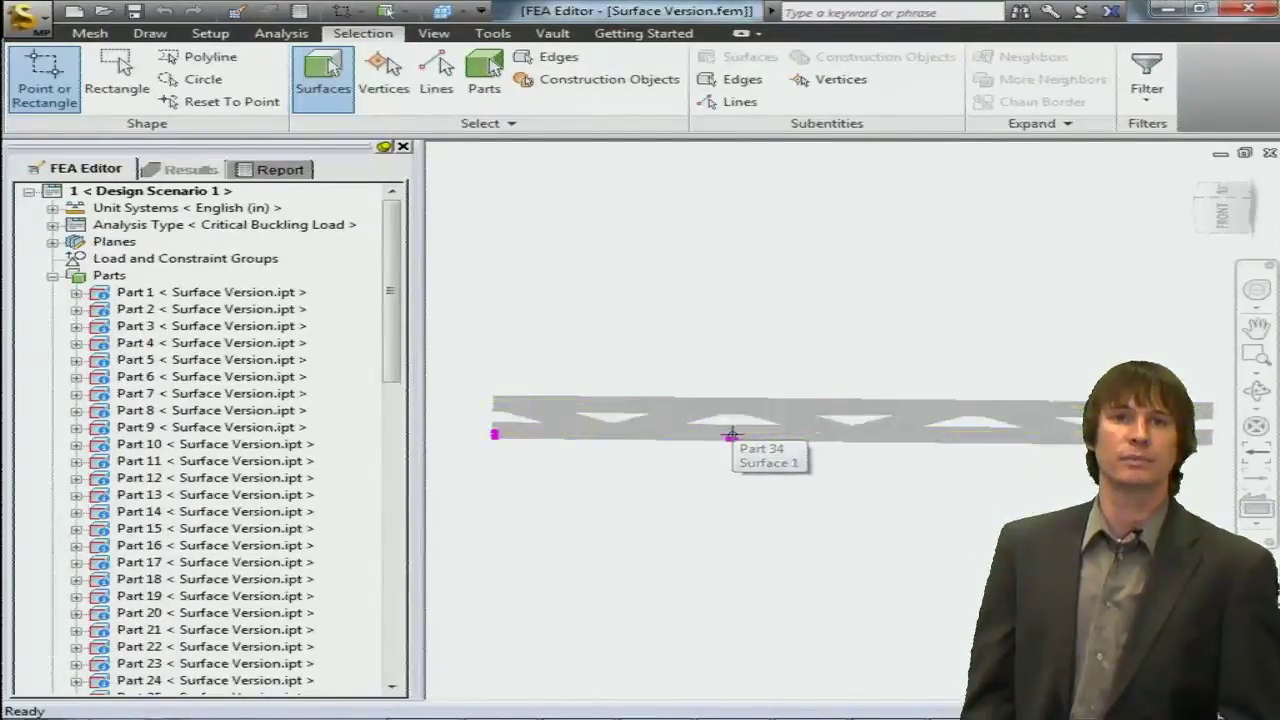
pyautogui.click(732, 436)
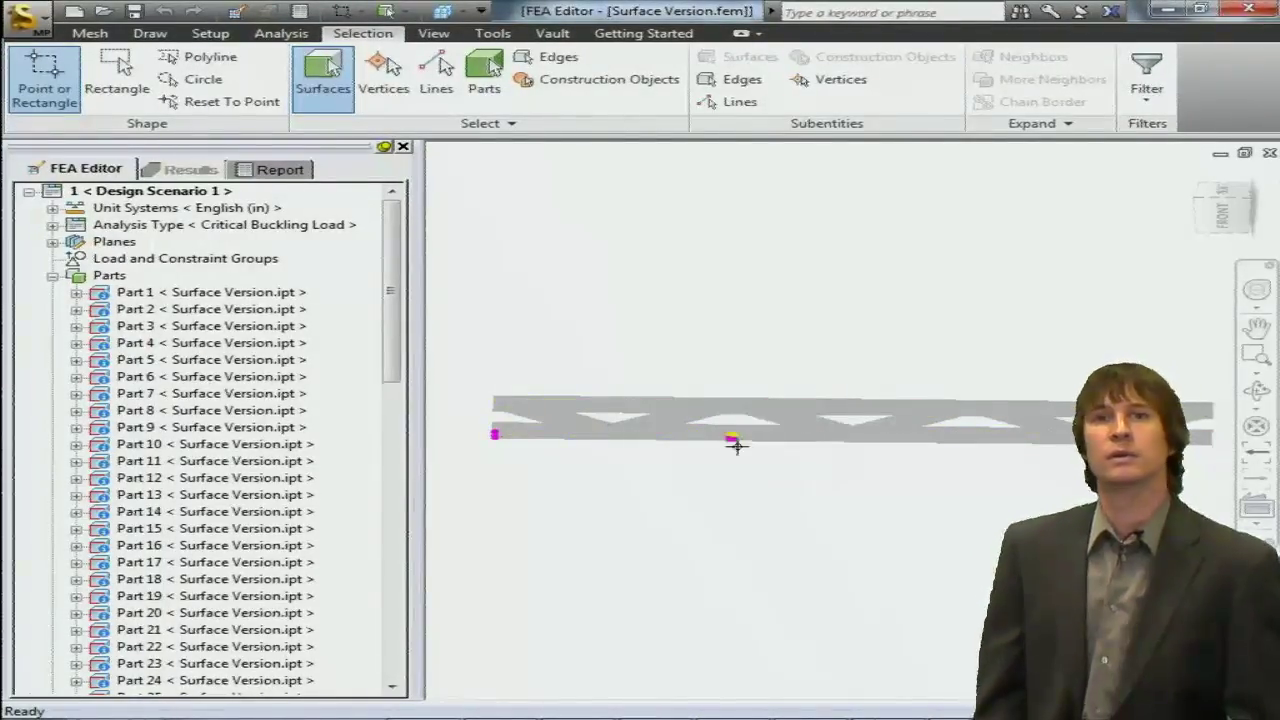
pyautogui.click(971, 440)
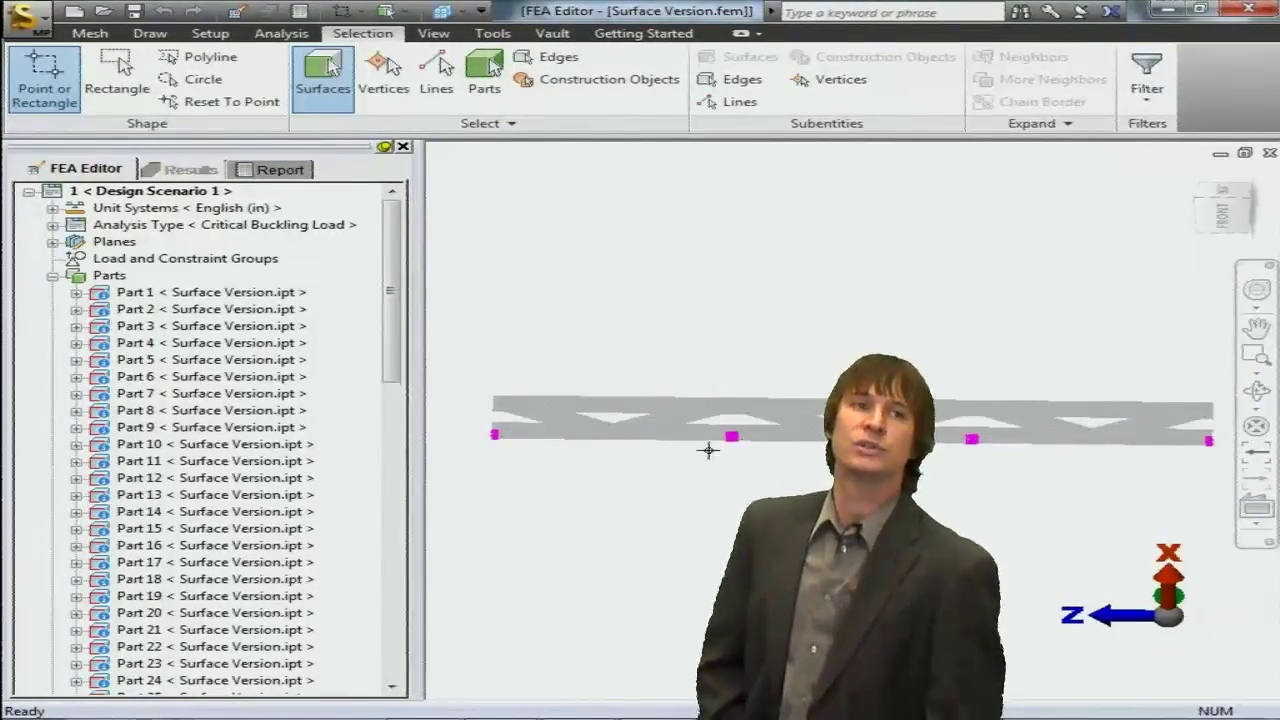
# - Apply a Fixed general constraint to the selected support pads
pyautogui.click(200, 34)
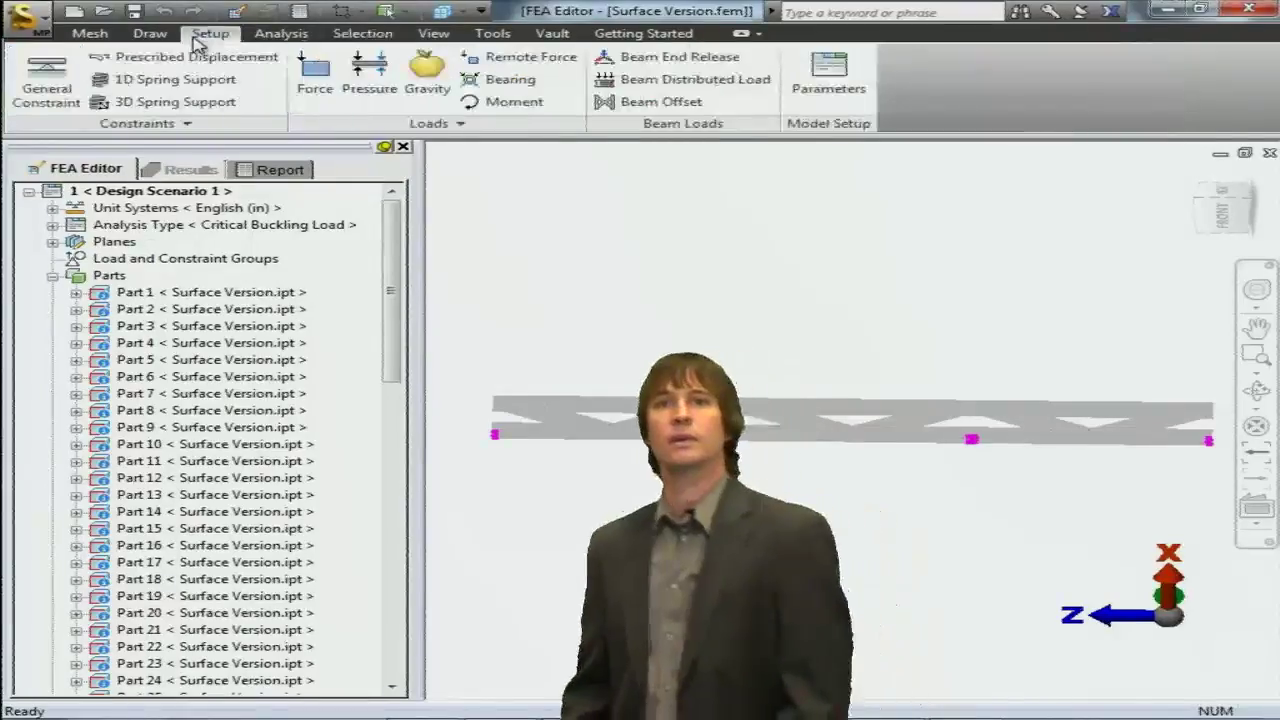
pyautogui.click(50, 82)
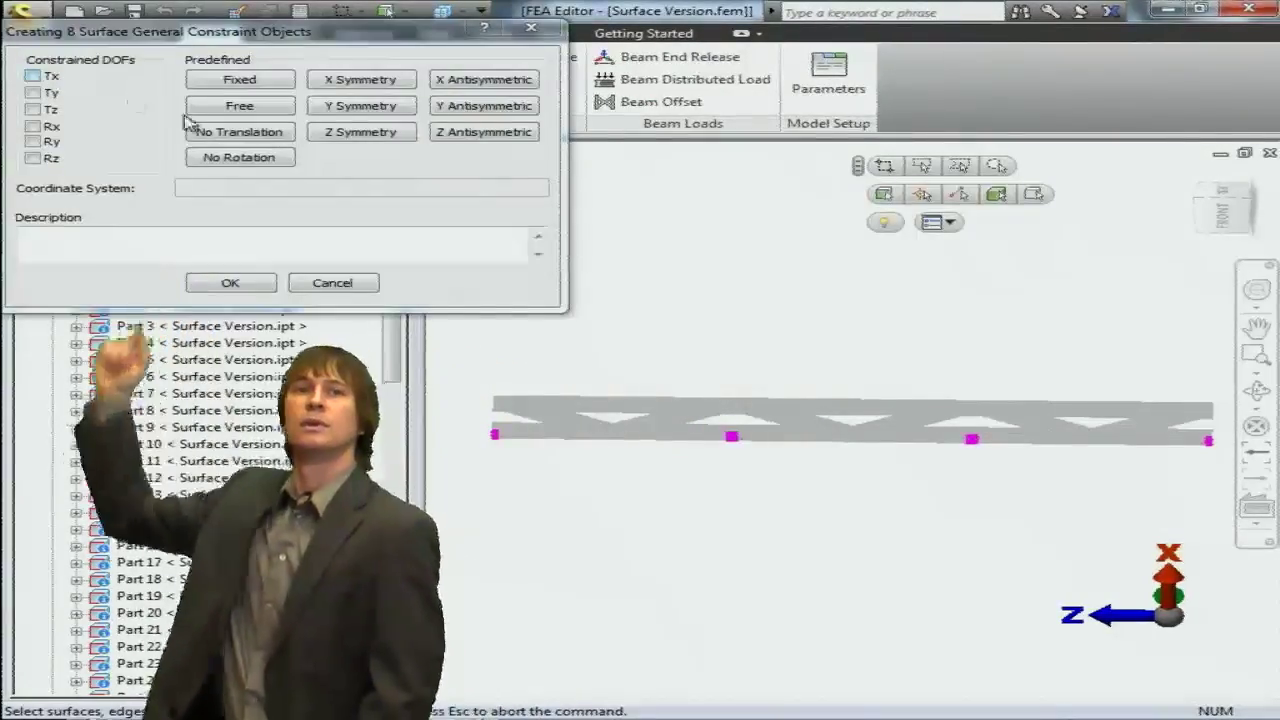
pyautogui.click(240, 80)
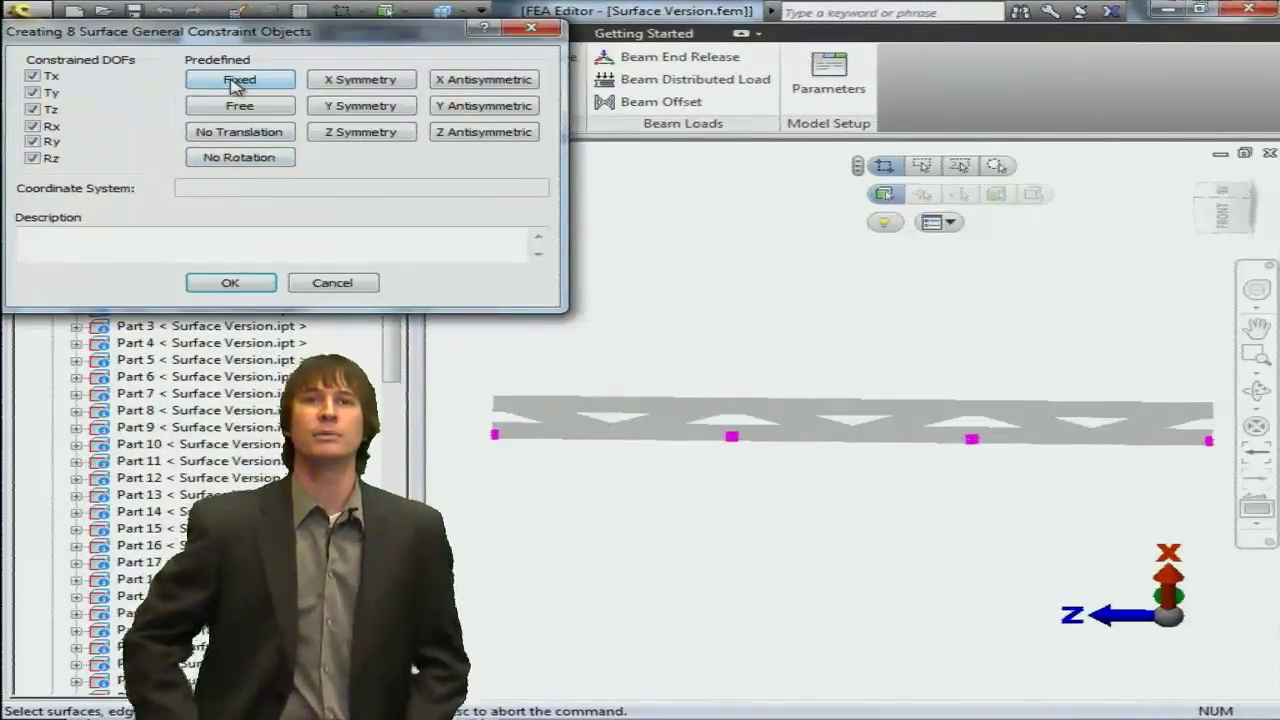
pyautogui.click(231, 283)
# - Zoom in on the truss's left end, then return to the Right view of the whole truss
pyautogui.click(1258, 392)
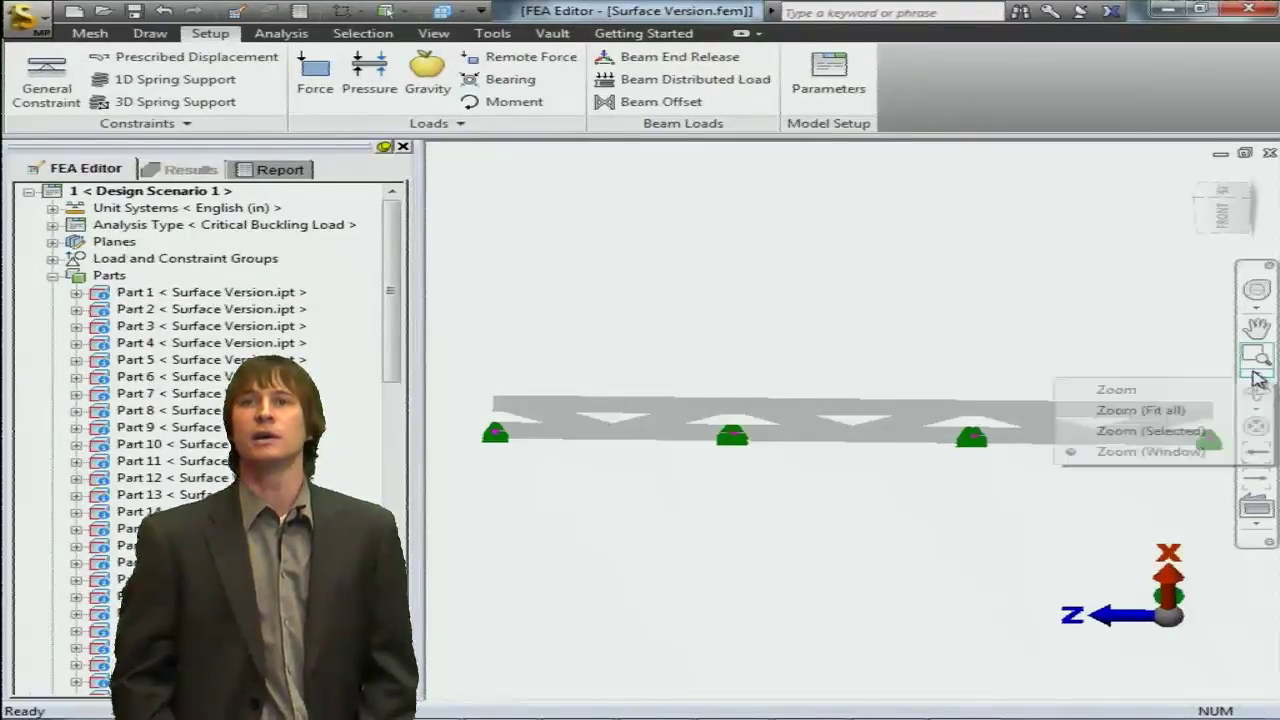
pyautogui.click(1130, 451)
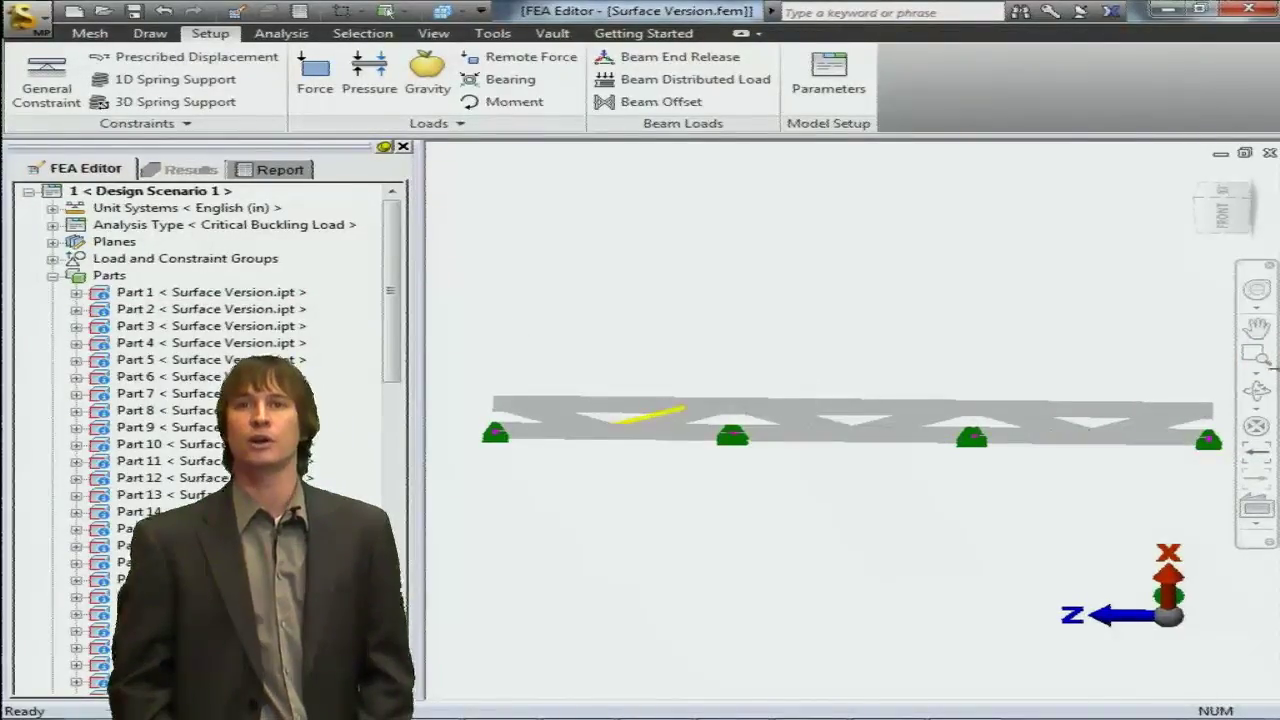
pyautogui.moveTo(445, 382); pyautogui.dragTo(490, 433)
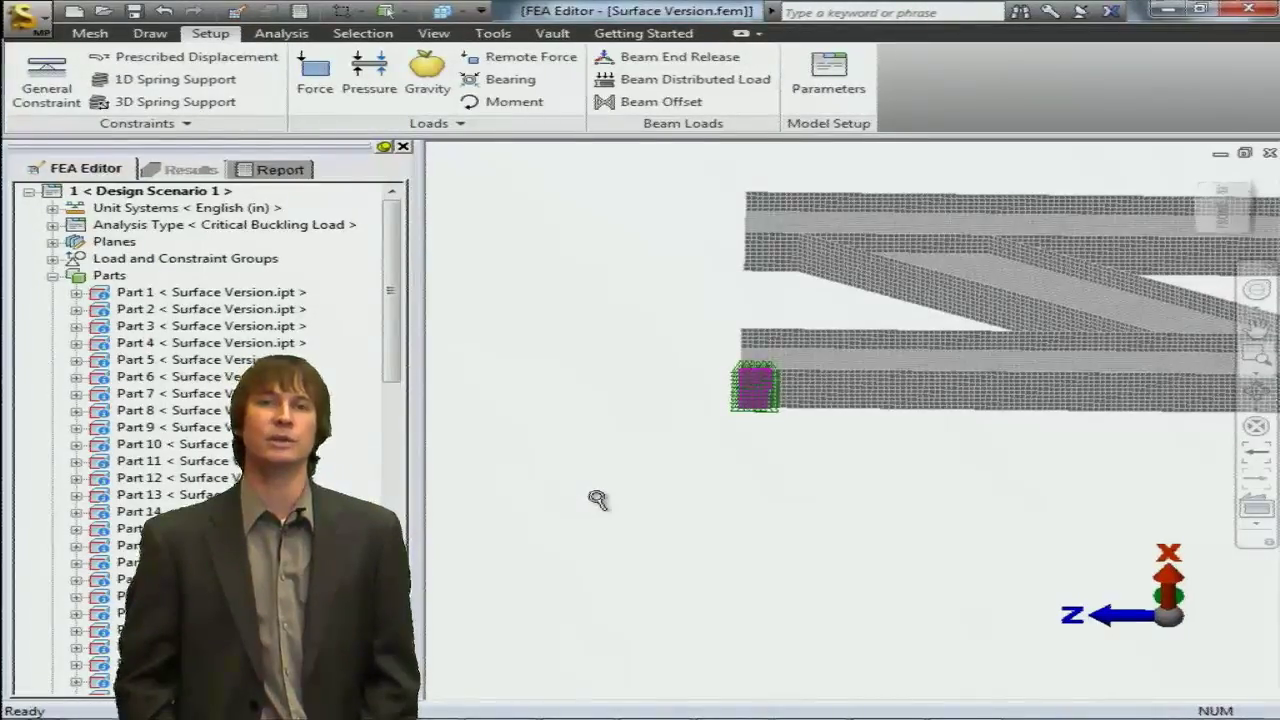
pyautogui.click(1224, 198)
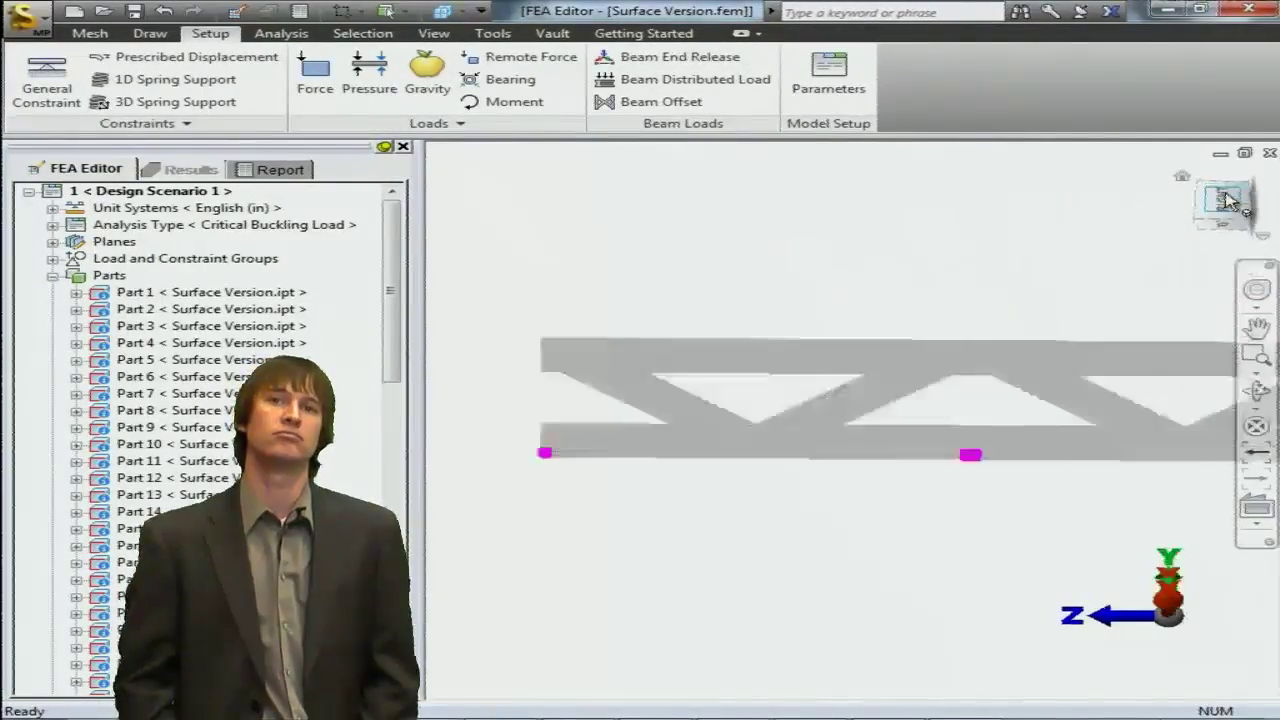
# - Set the selection mode to Rectangle with Vertices
pyautogui.click(366, 34)
pyautogui.click(118, 68)
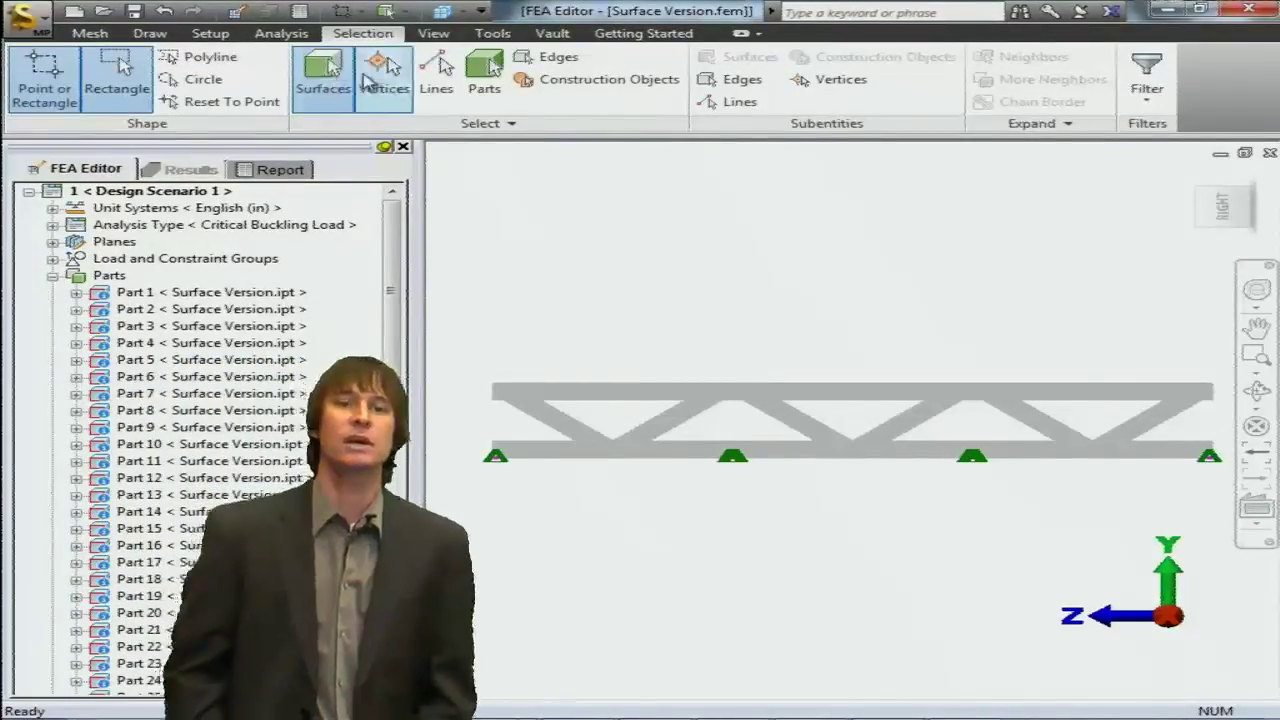
pyautogui.click(383, 72)
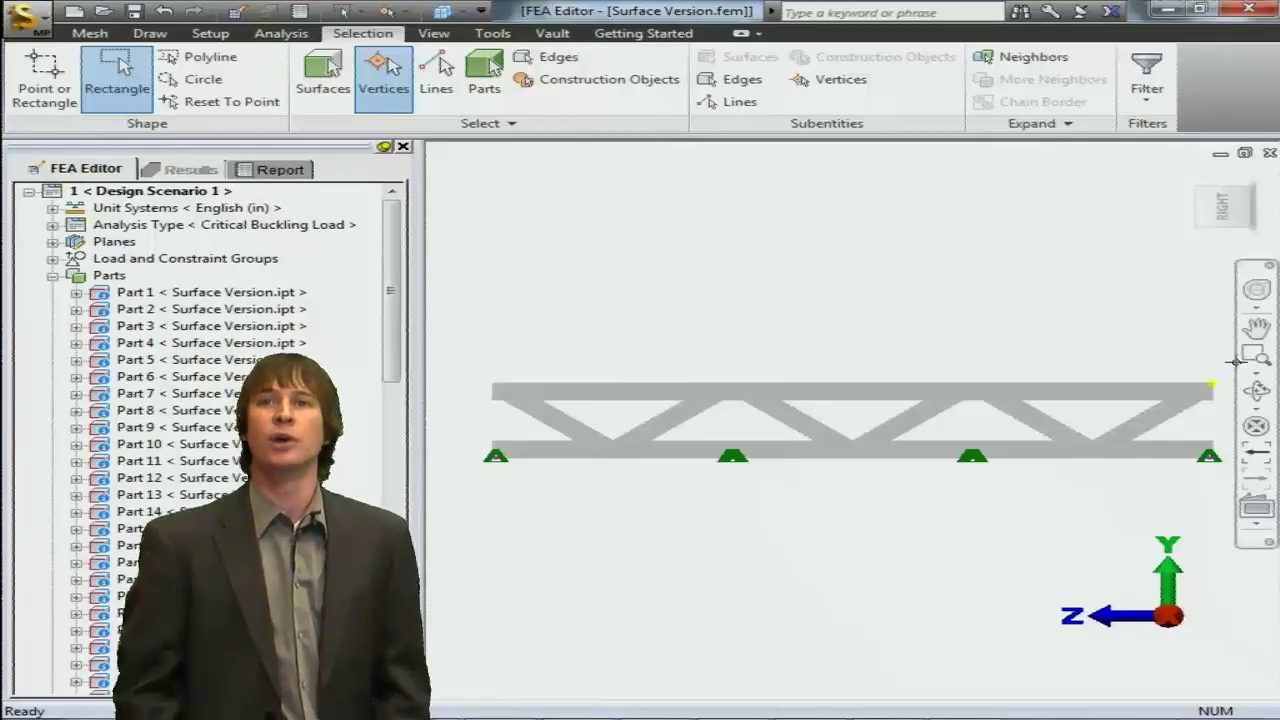
# - Window-select the chord end-edge nodes at the left and right truss ends
pyautogui.moveTo(466, 364); pyautogui.dragTo(523, 491)
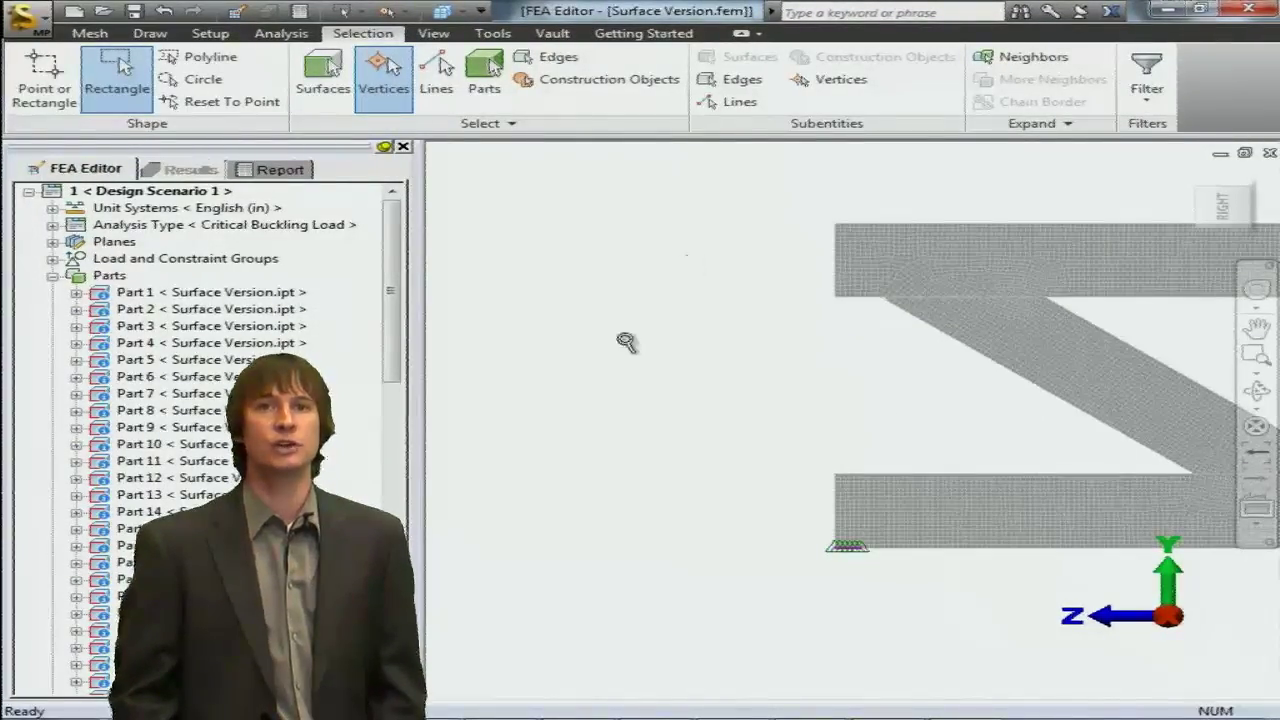
pyautogui.moveTo(770, 186); pyautogui.dragTo(838, 587)
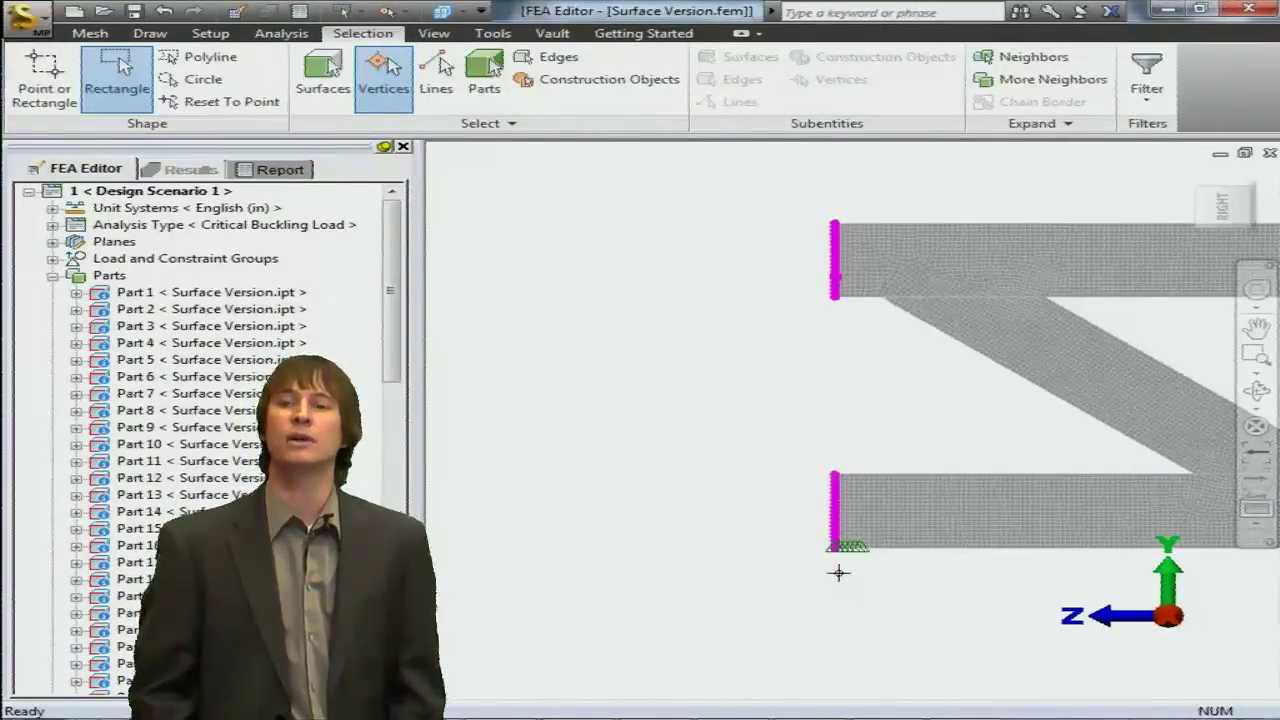
pyautogui.click(1221, 222)
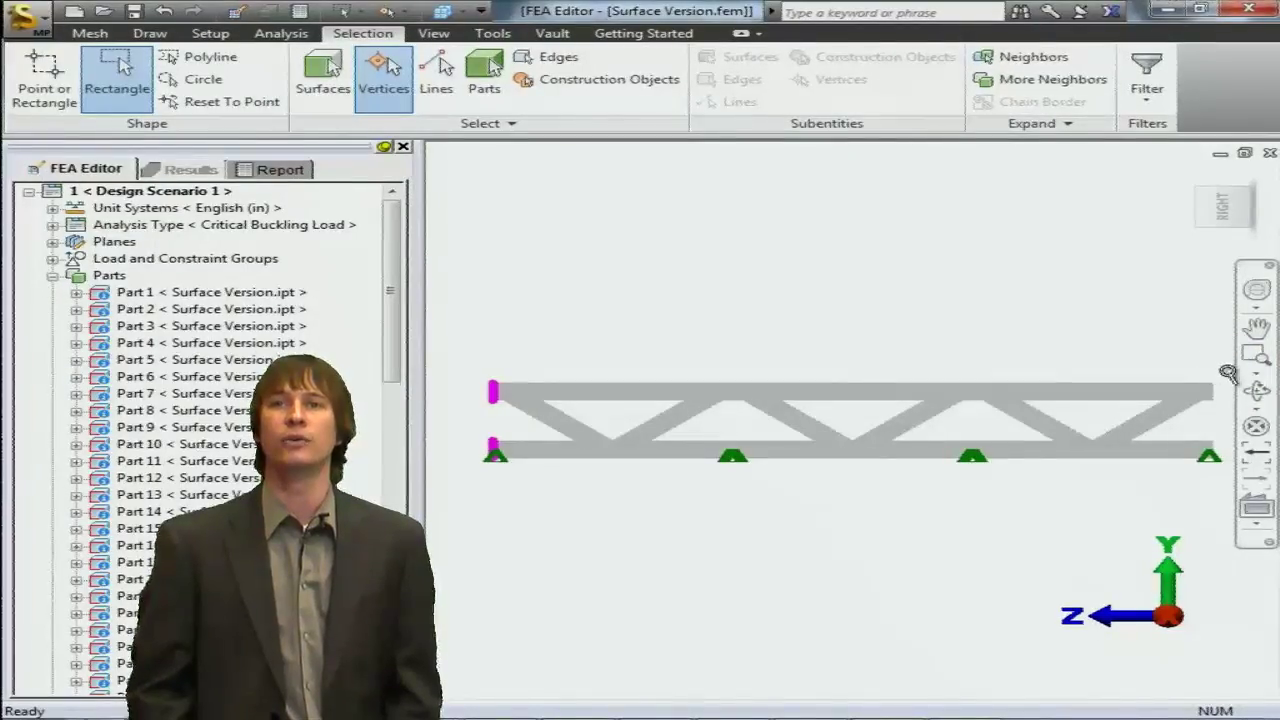
pyautogui.moveTo(1200, 477); pyautogui.dragTo(1200, 484)
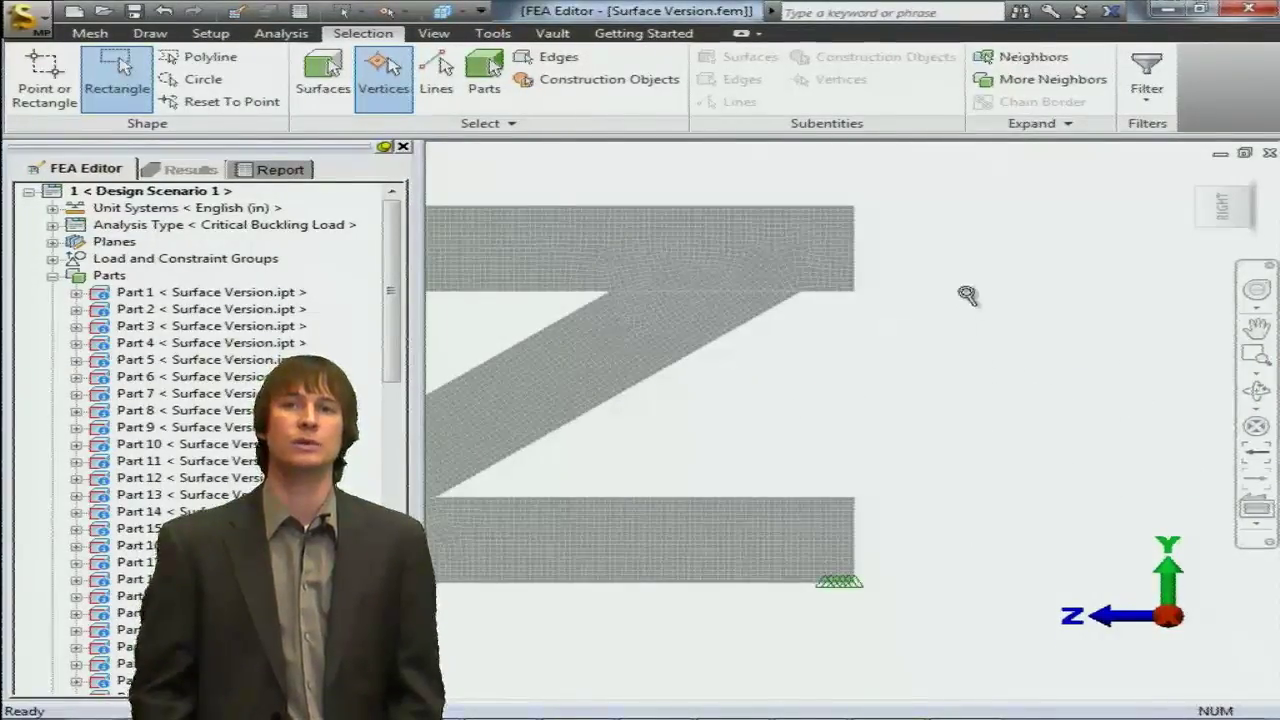
pyautogui.moveTo(908, 175); pyautogui.dragTo(846, 614)
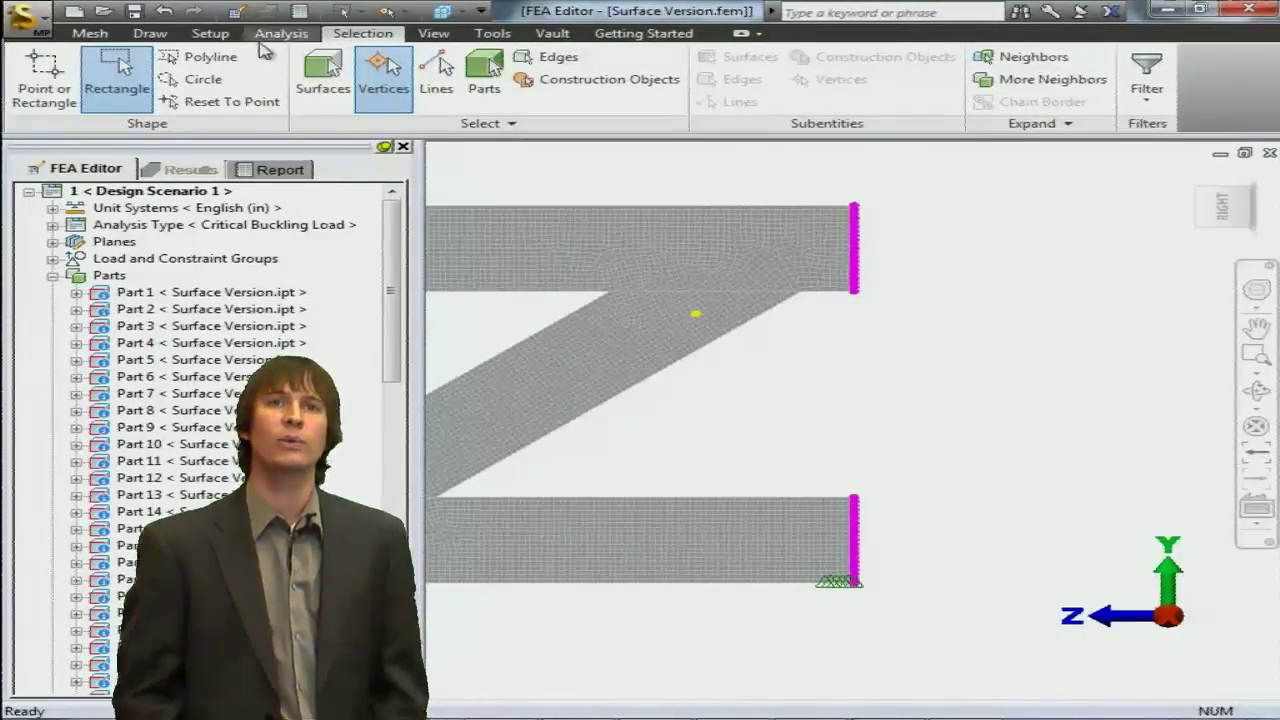
# - Apply a Z Symmetry general constraint to the selected chord-end nodes
pyautogui.click(210, 33)
pyautogui.click(46, 78)
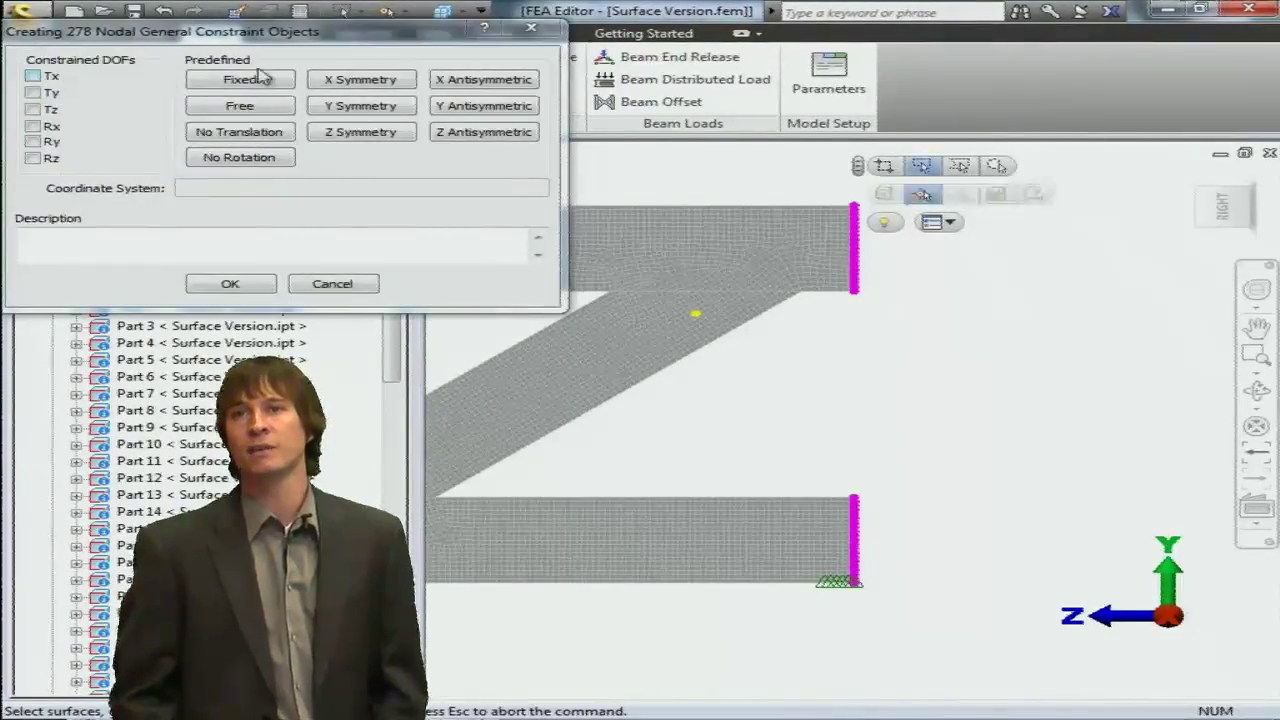
pyautogui.click(352, 142)
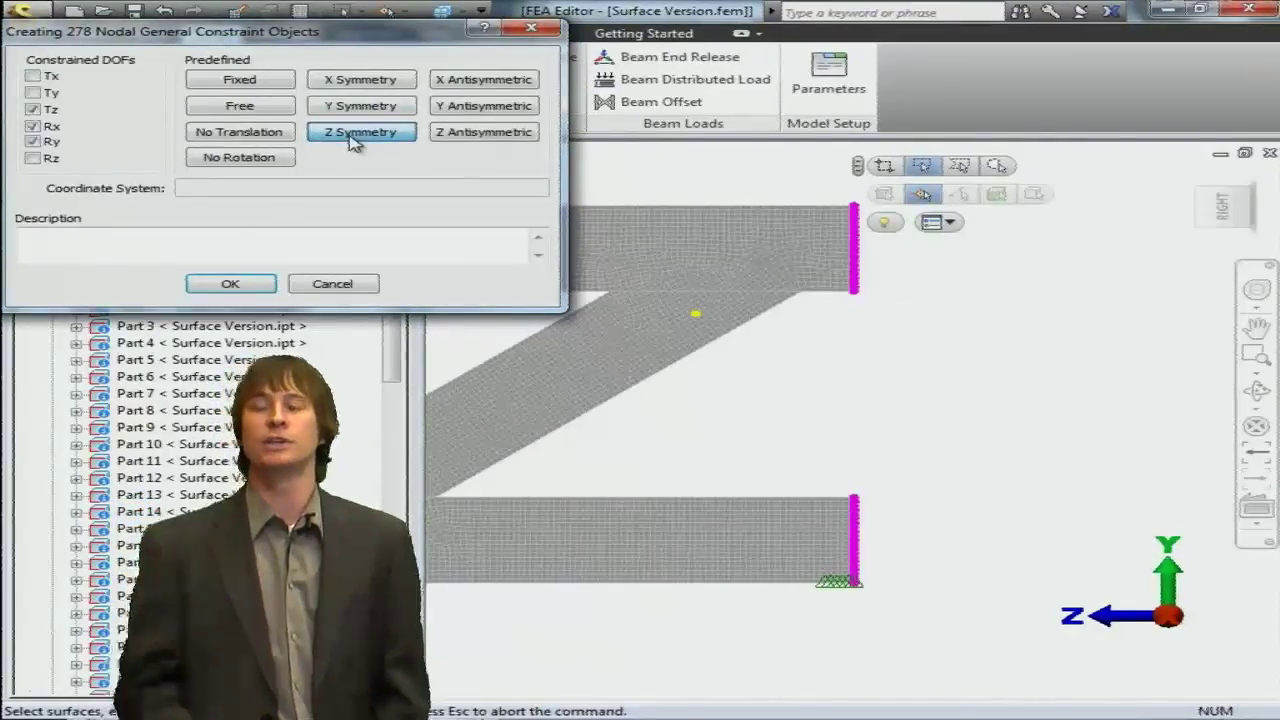
pyautogui.click(250, 285)
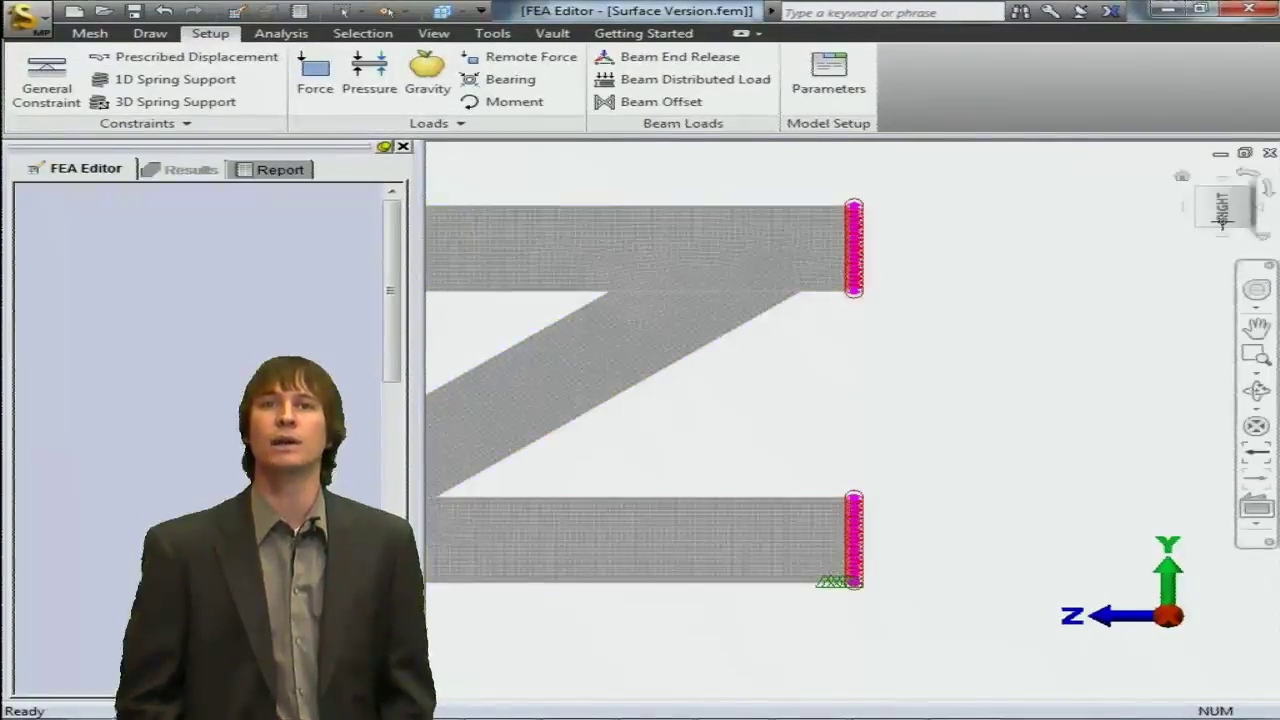
# - Return to the Home view and orbit the constrained truss slightly
pyautogui.click(1182, 176)
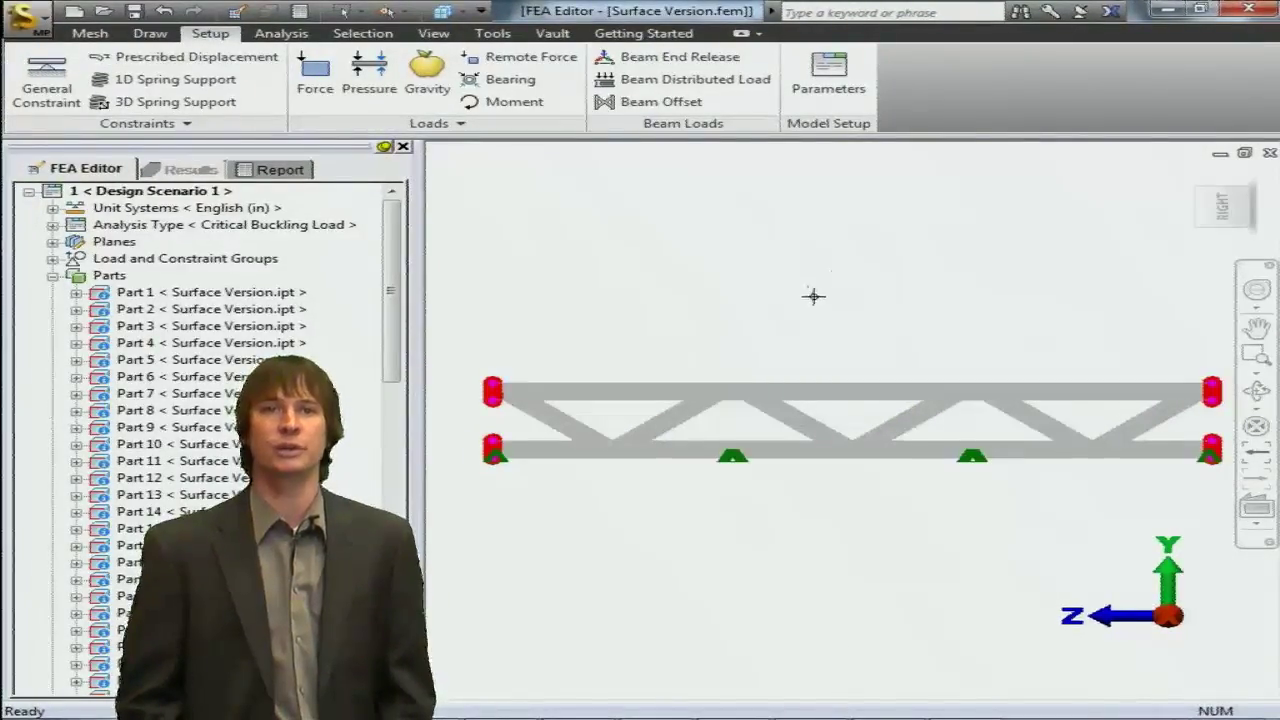
pyautogui.click(1257, 392)
pyautogui.moveTo(760, 316); pyautogui.dragTo(815, 363)
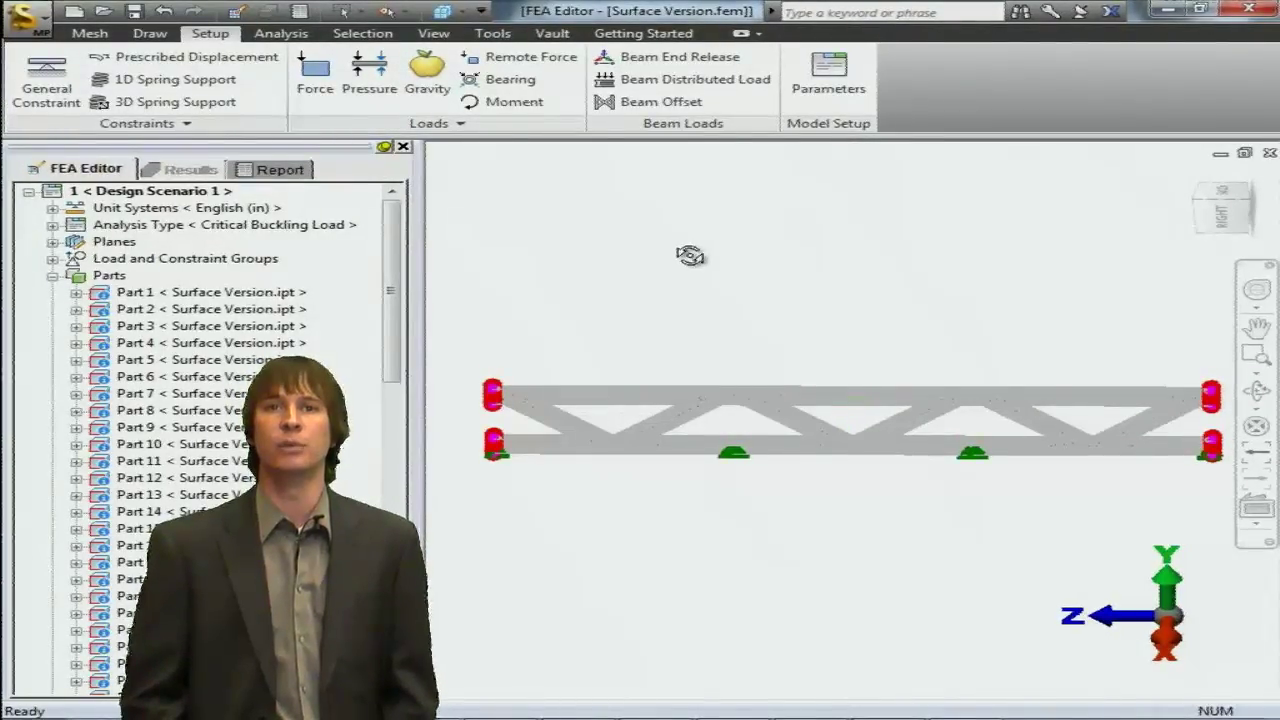
pyautogui.press('Escape')
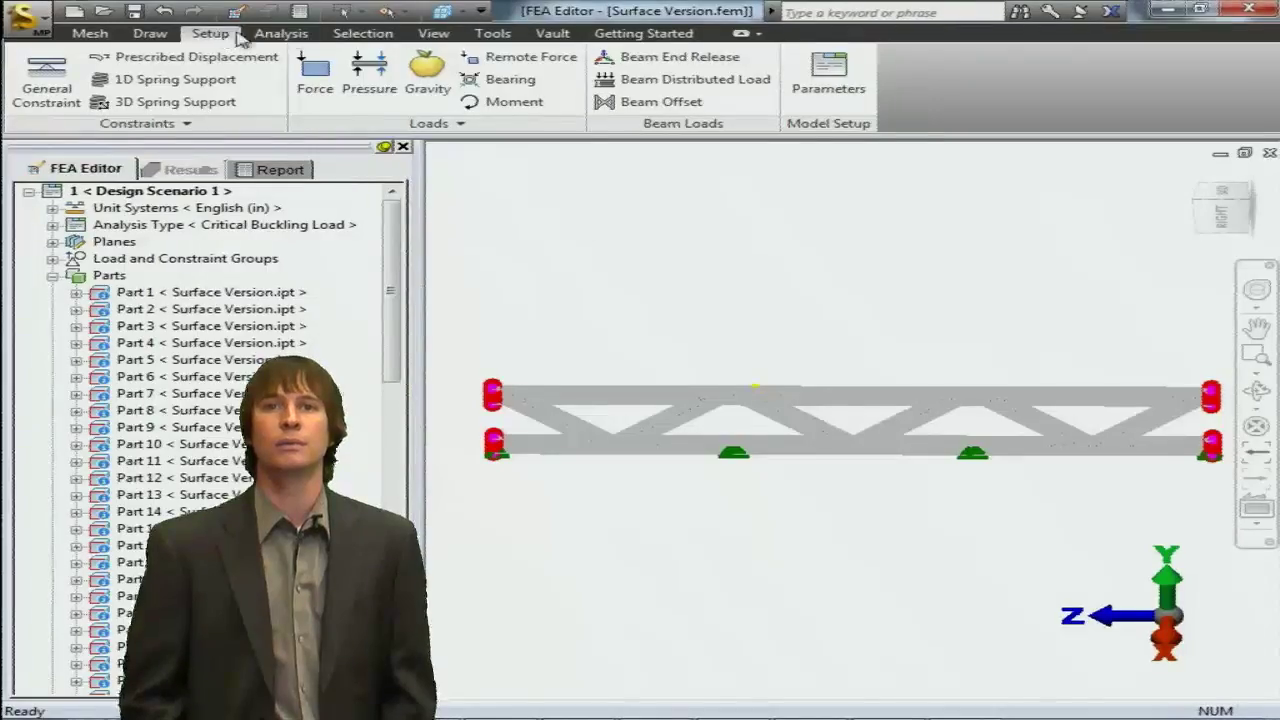
# - Select the upper chord's top surface strip, zooming into the middle of the truss
pyautogui.click(362, 33)
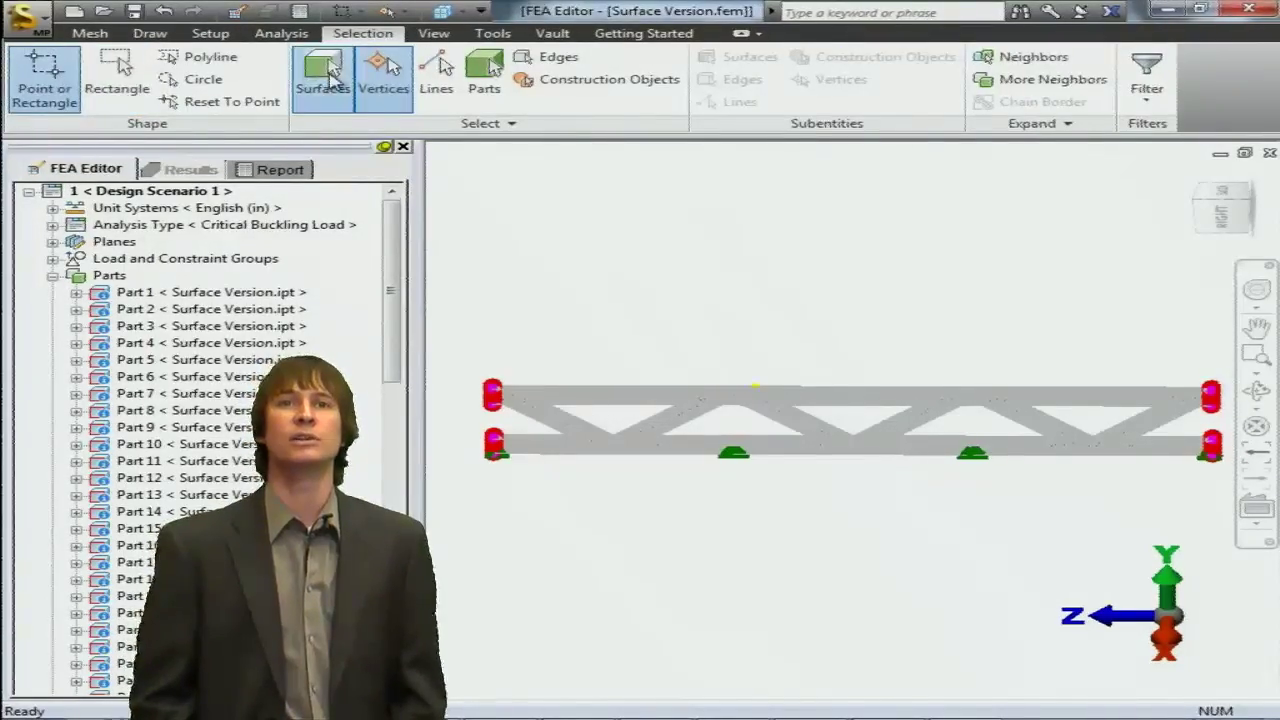
pyautogui.click(835, 393)
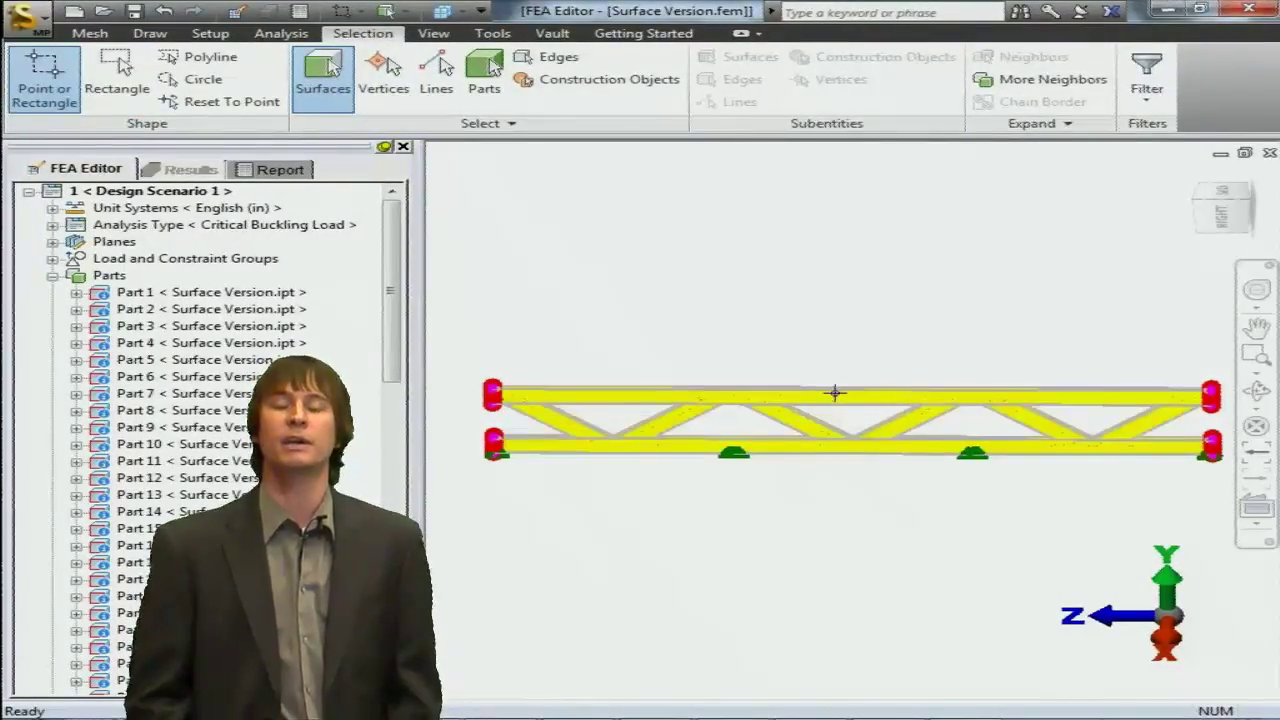
pyautogui.click(837, 387)
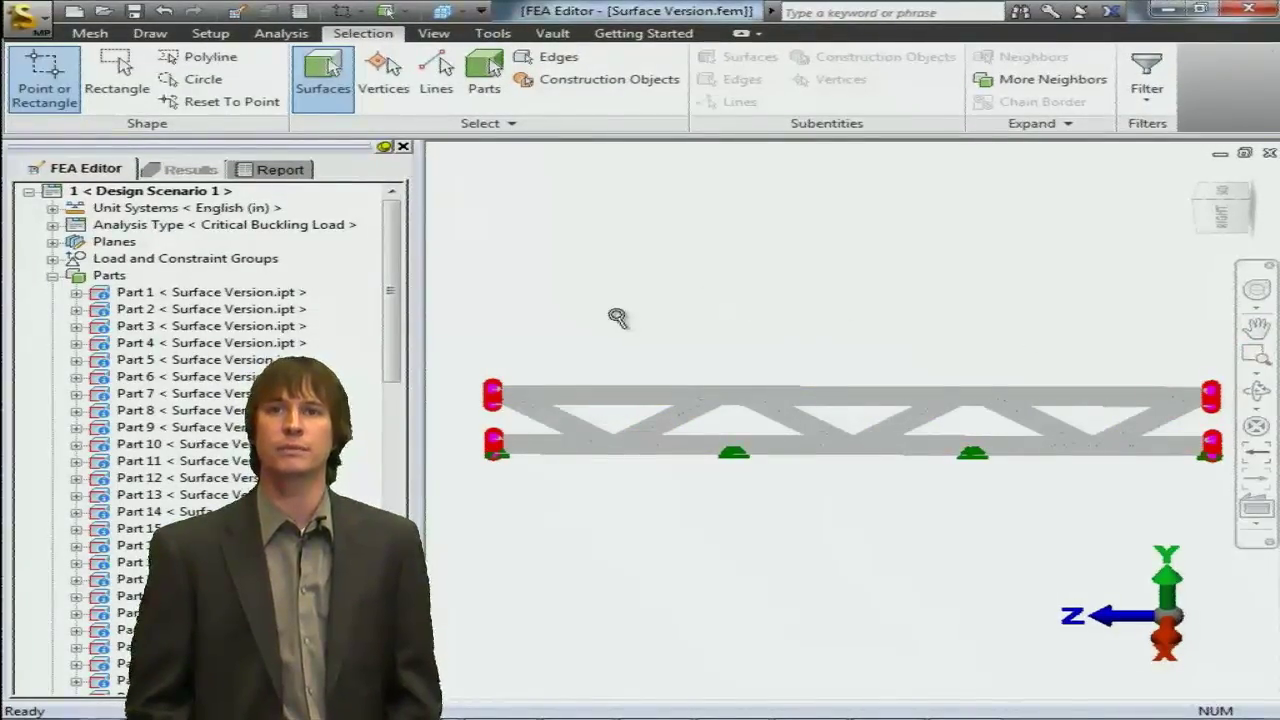
pyautogui.moveTo(622, 320); pyautogui.dragTo(940, 432)
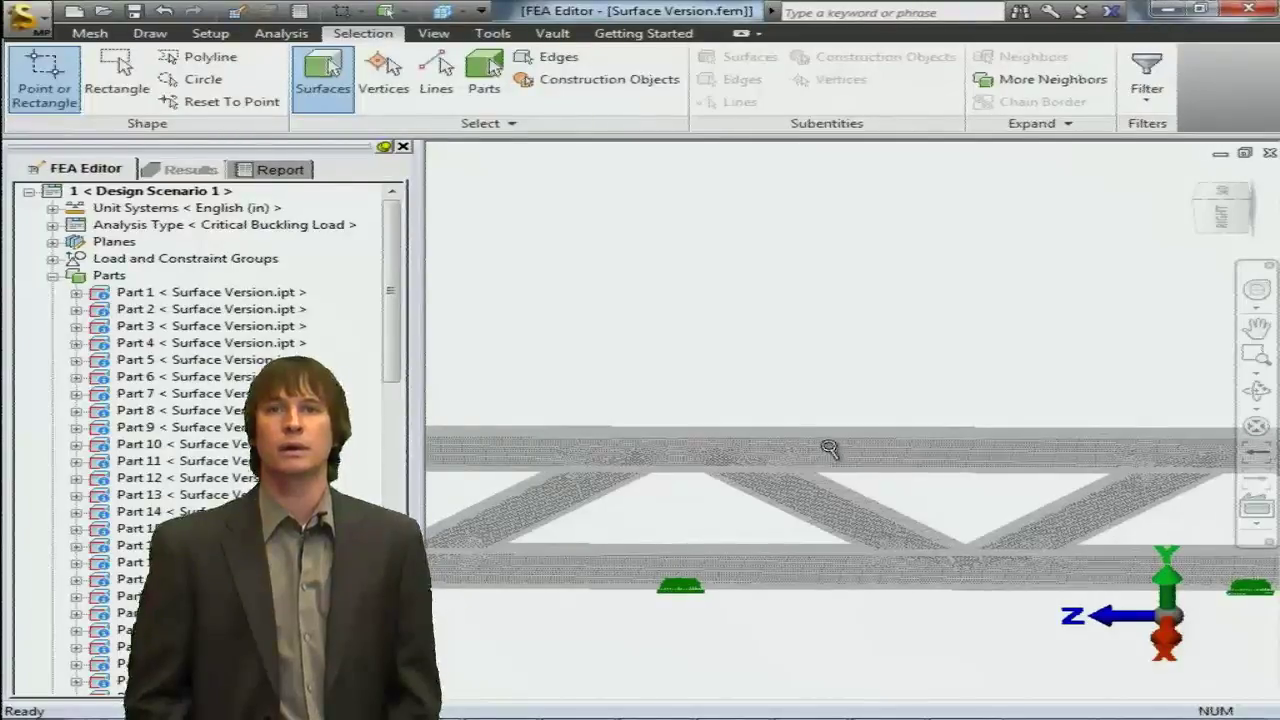
pyautogui.moveTo(755, 378); pyautogui.dragTo(966, 481)
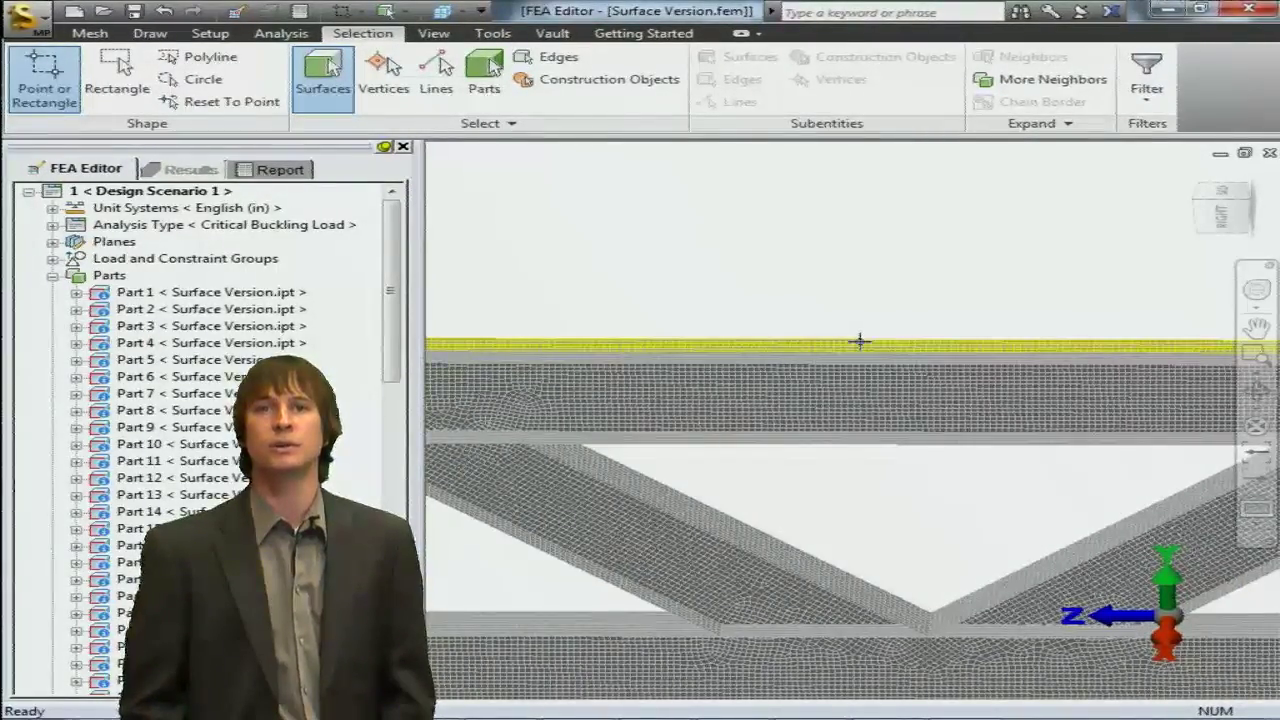
pyautogui.click(859, 342)
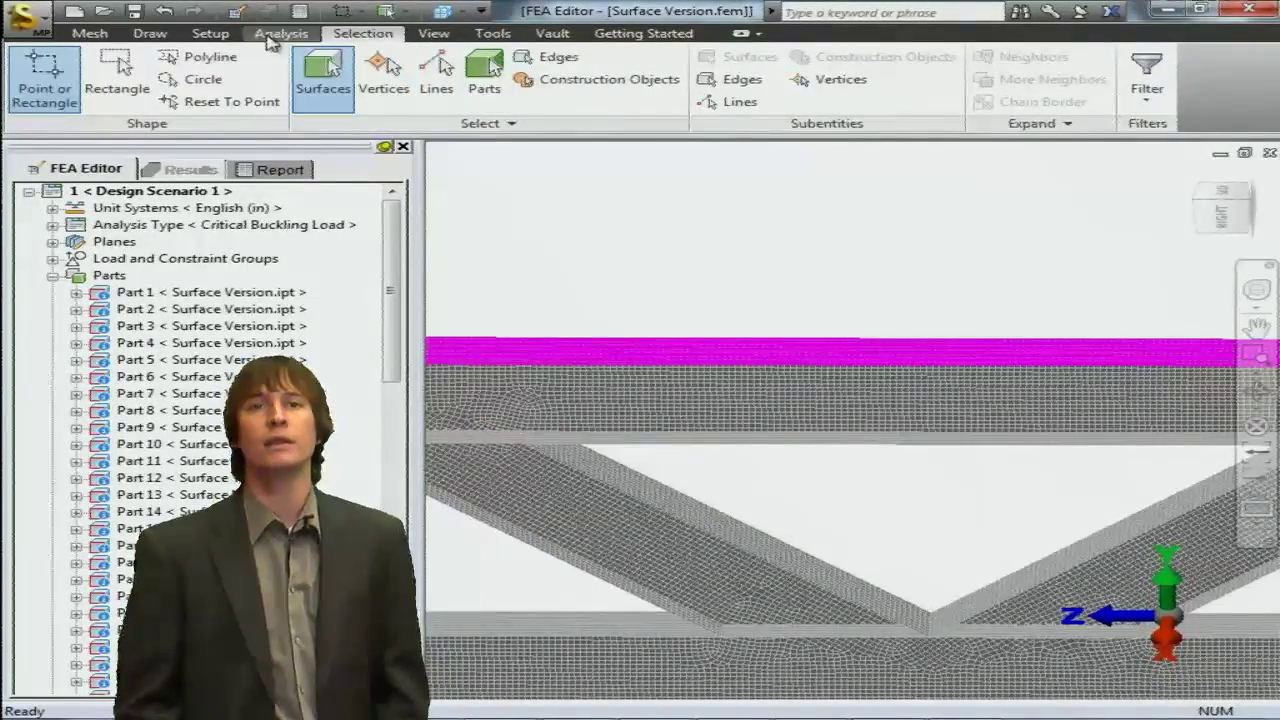
pyautogui.click(222, 33)
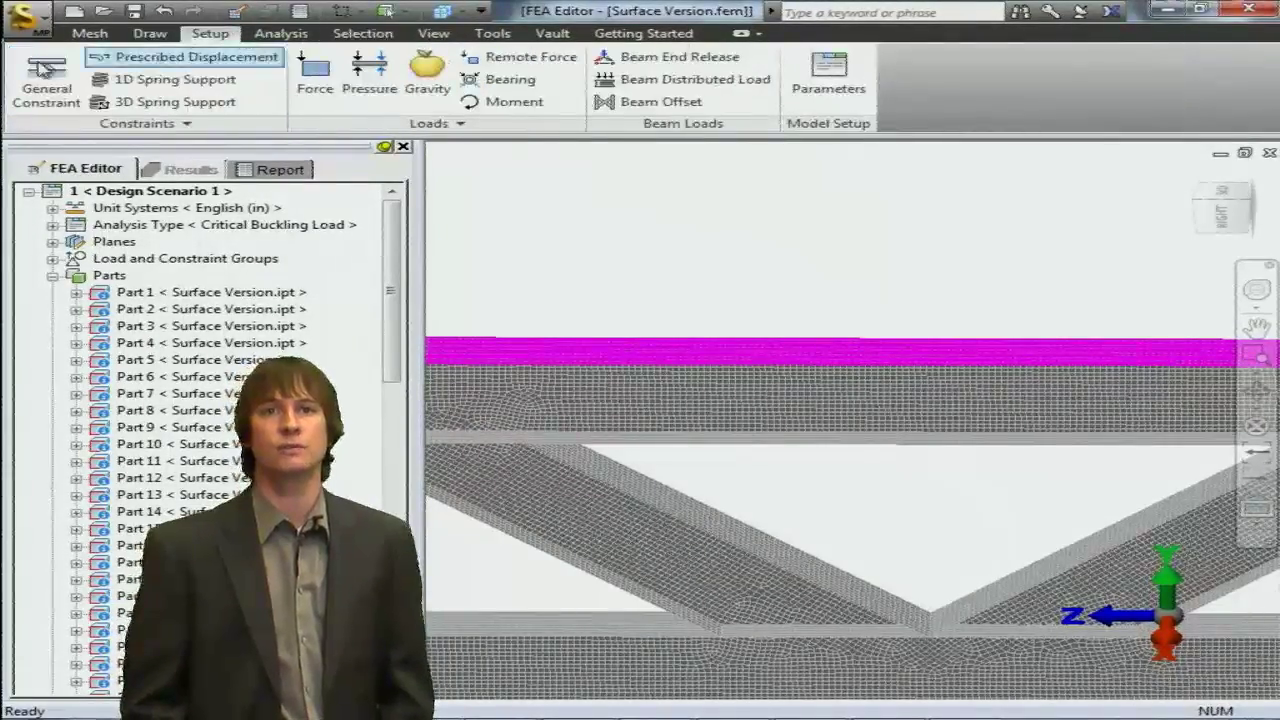
# - Apply a -25000 lbf normal surface force to the top chord's upper surfaces
pyautogui.click(318, 75)
pyautogui.doubleClick(82, 87)
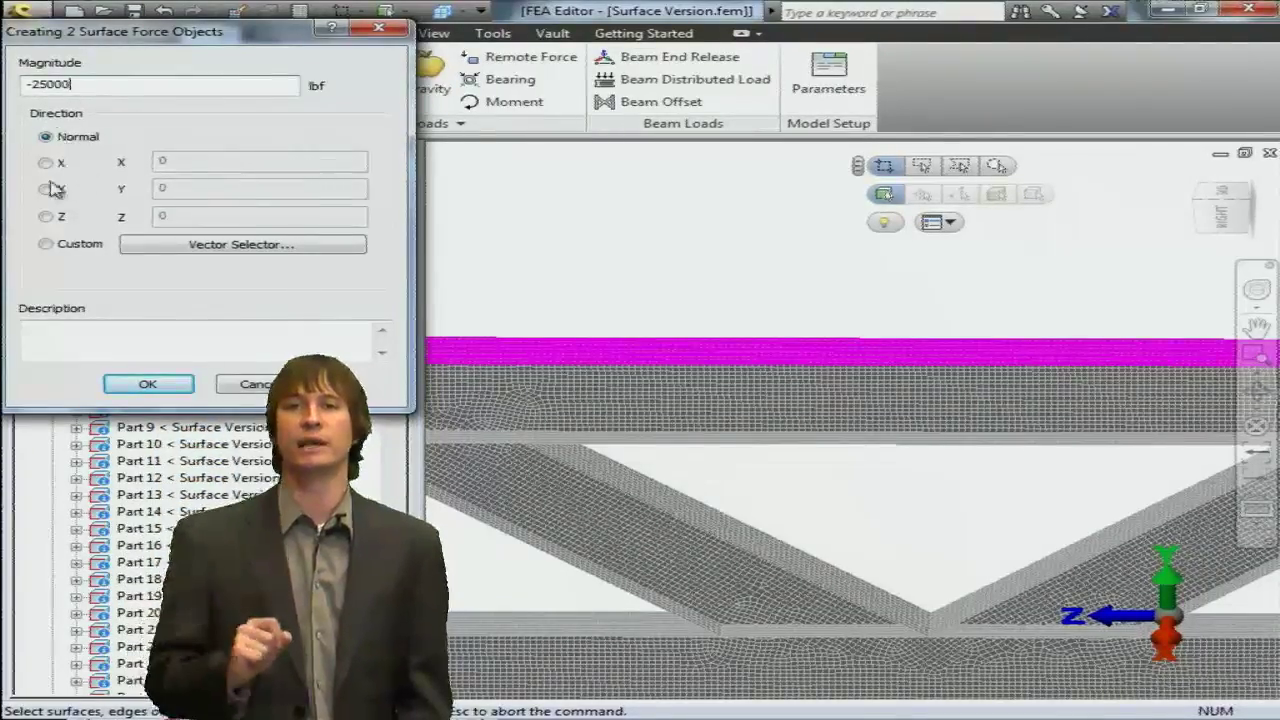
pyautogui.click(148, 384)
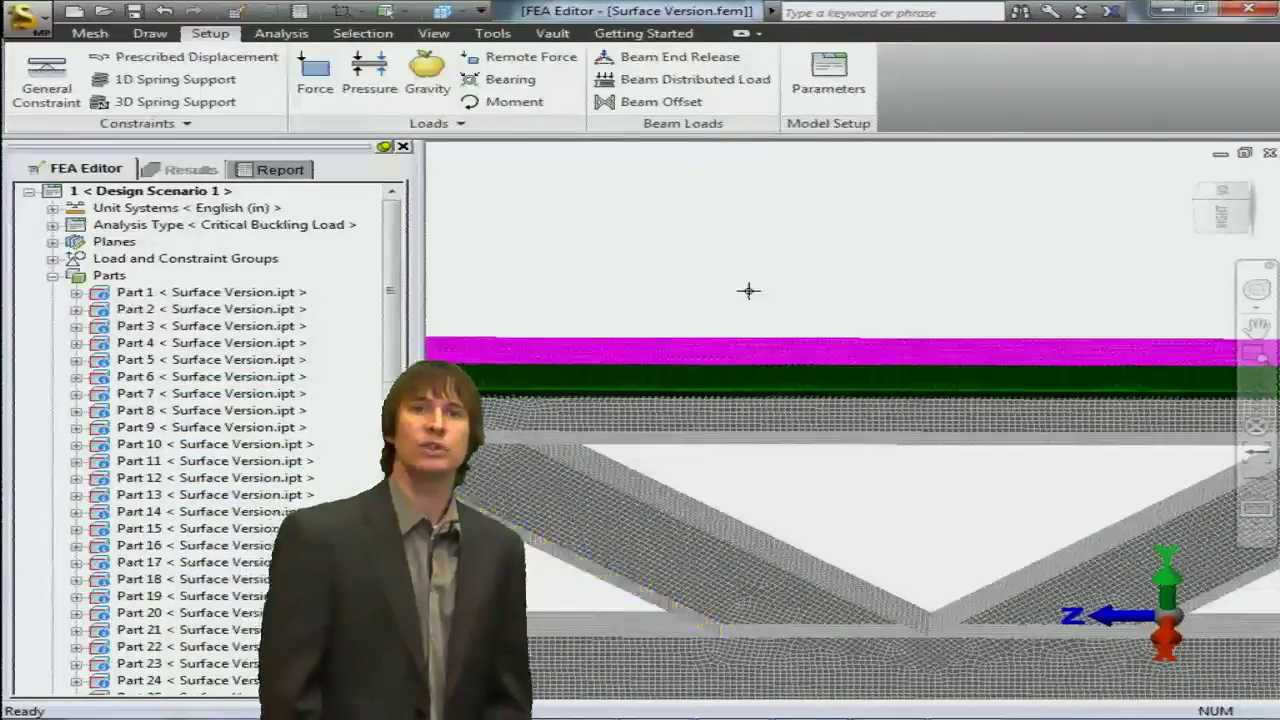
pyautogui.click(1251, 221)
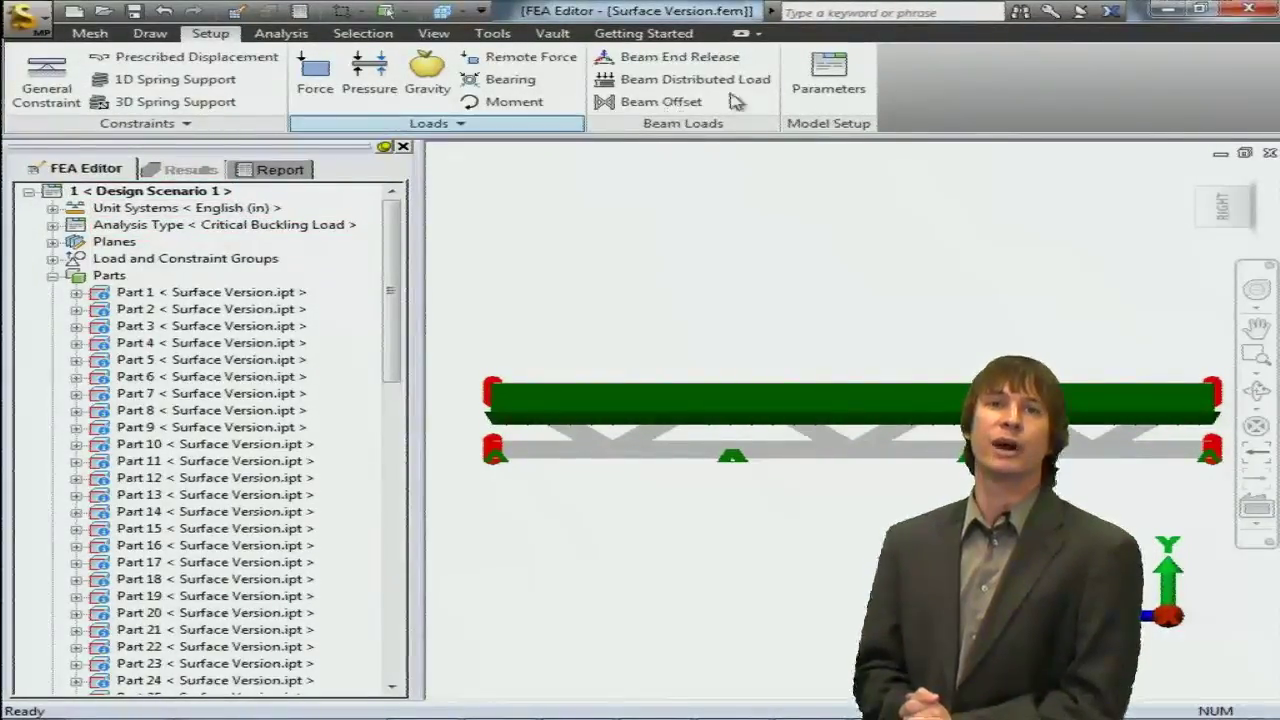
# - Set the gravity load to 386.4 in/s² with Y multiplier -1 and Z multiplier 0
pyautogui.click(848, 90)
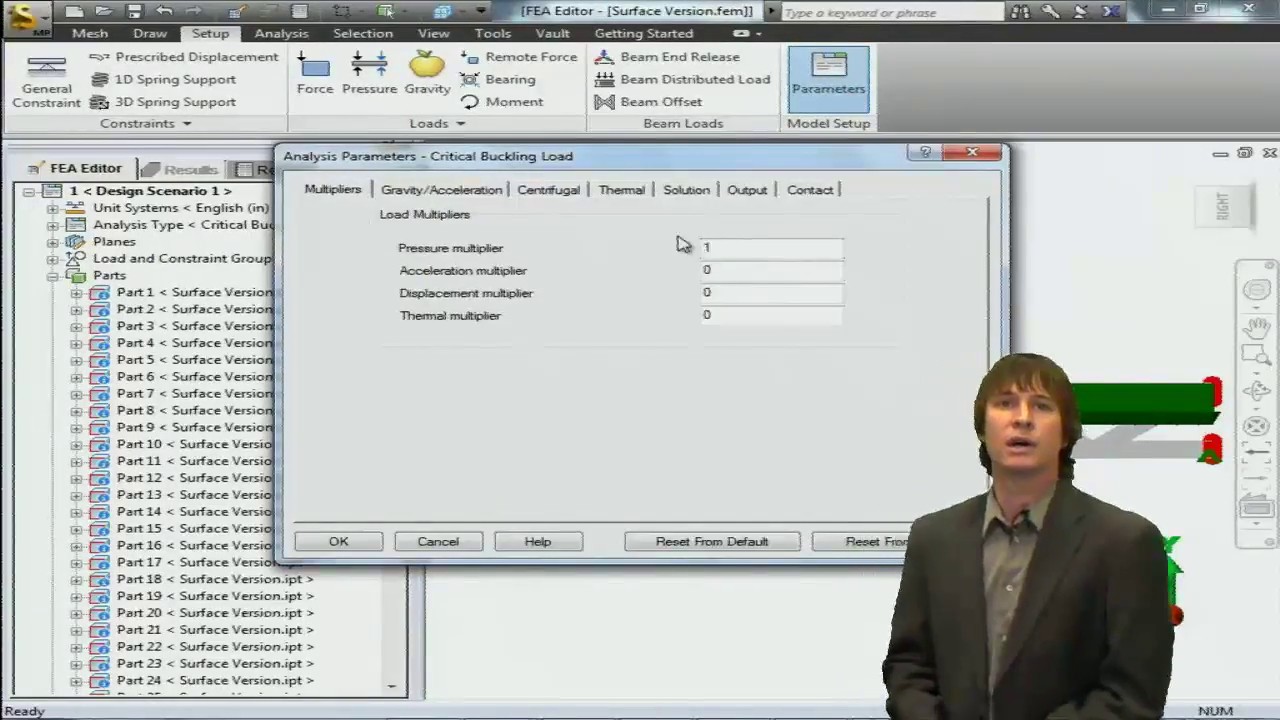
pyautogui.click(468, 192)
pyautogui.click(772, 256)
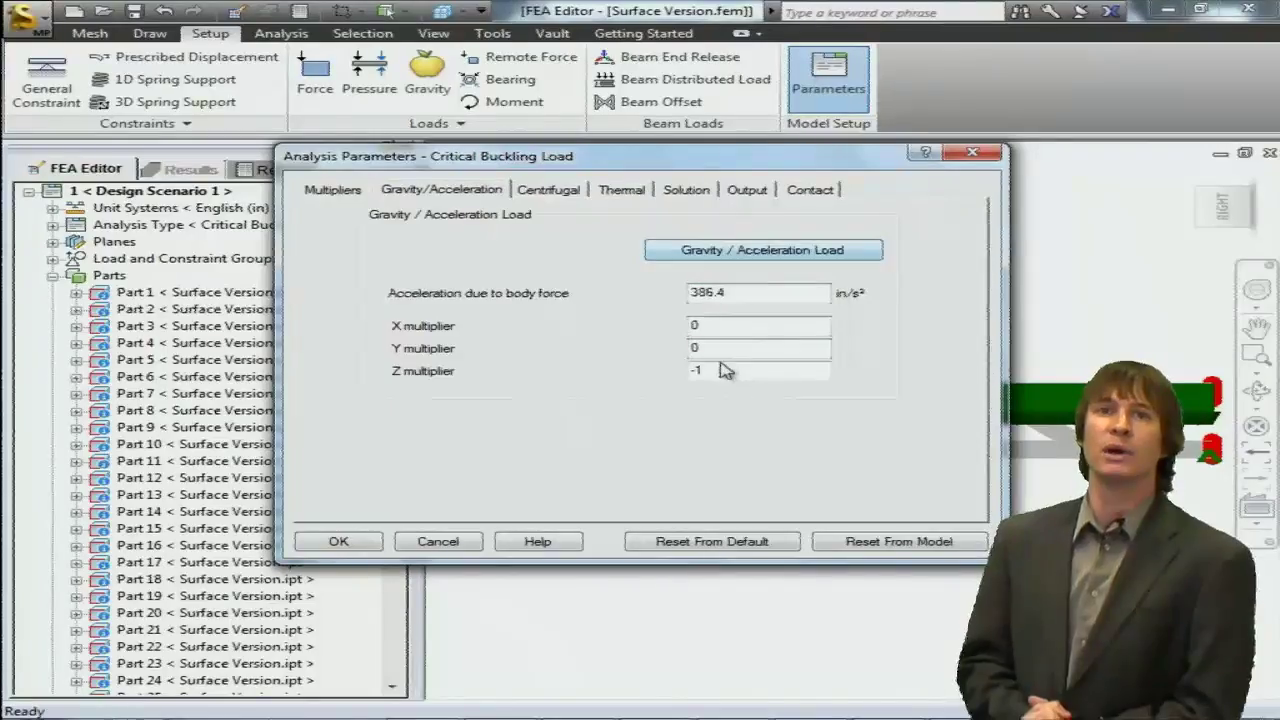
pyautogui.click(737, 348)
pyautogui.write('-1')
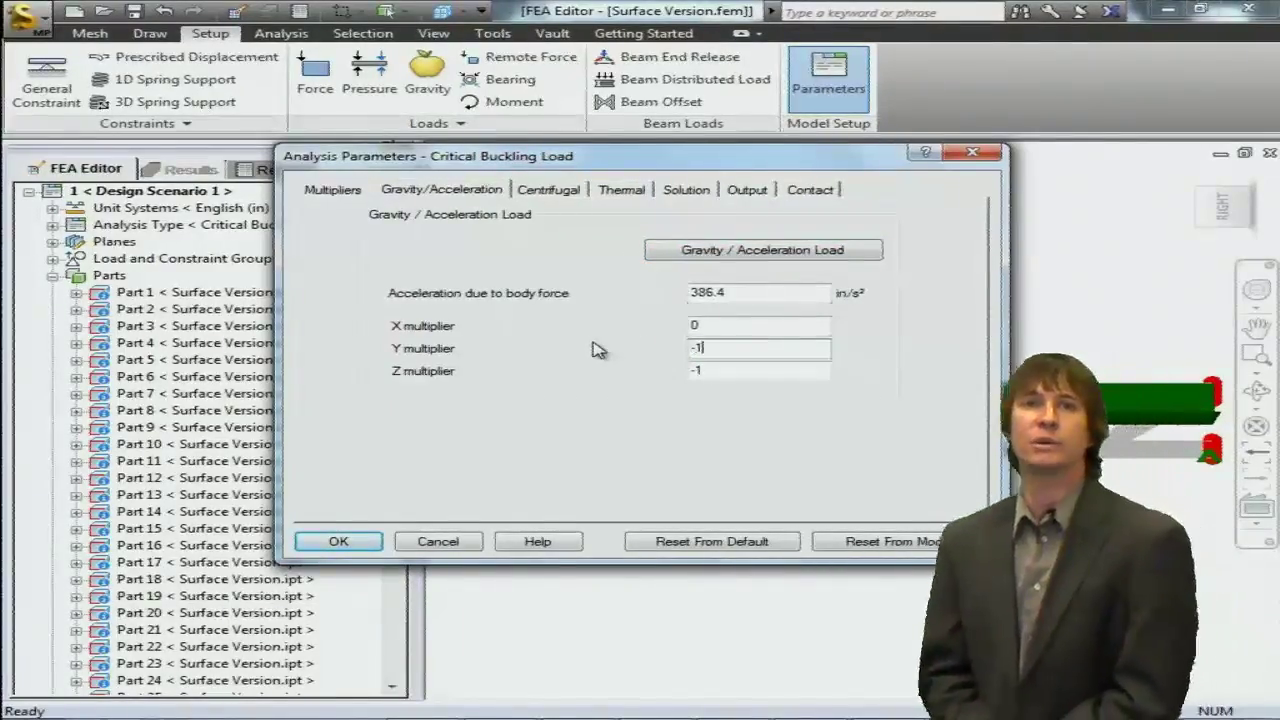
pyautogui.click(713, 371)
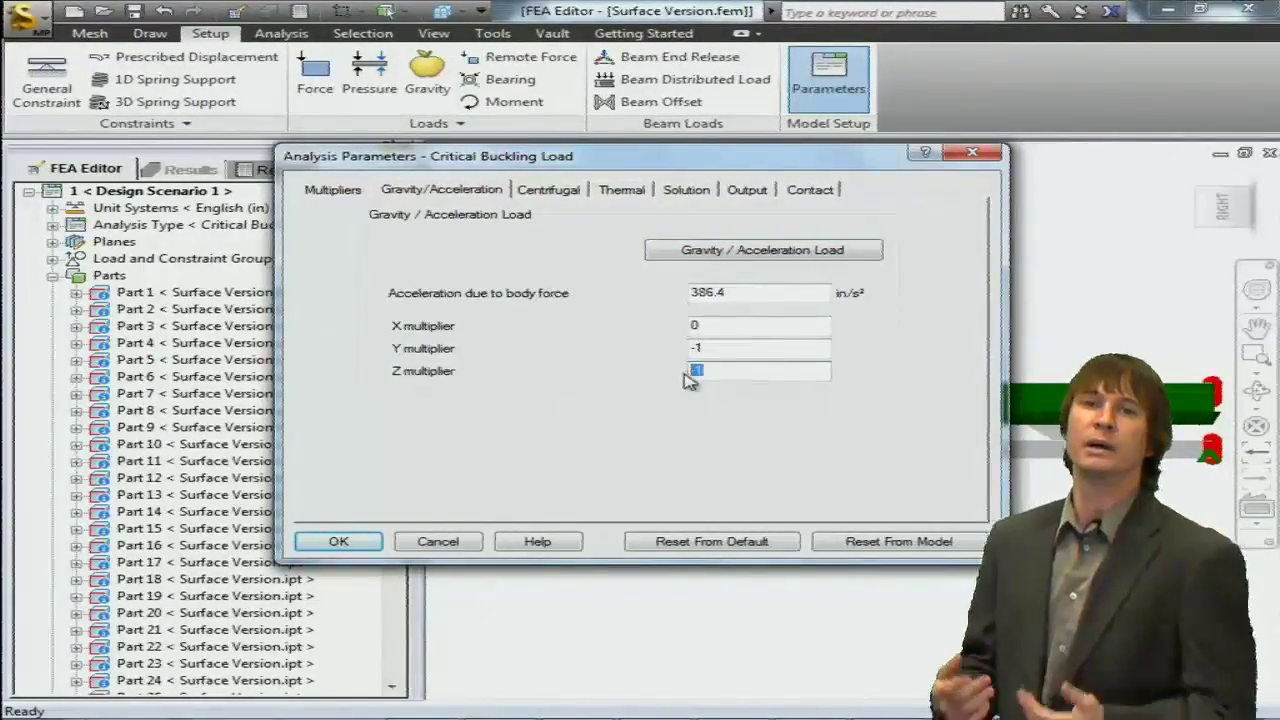
pyautogui.click(345, 542)
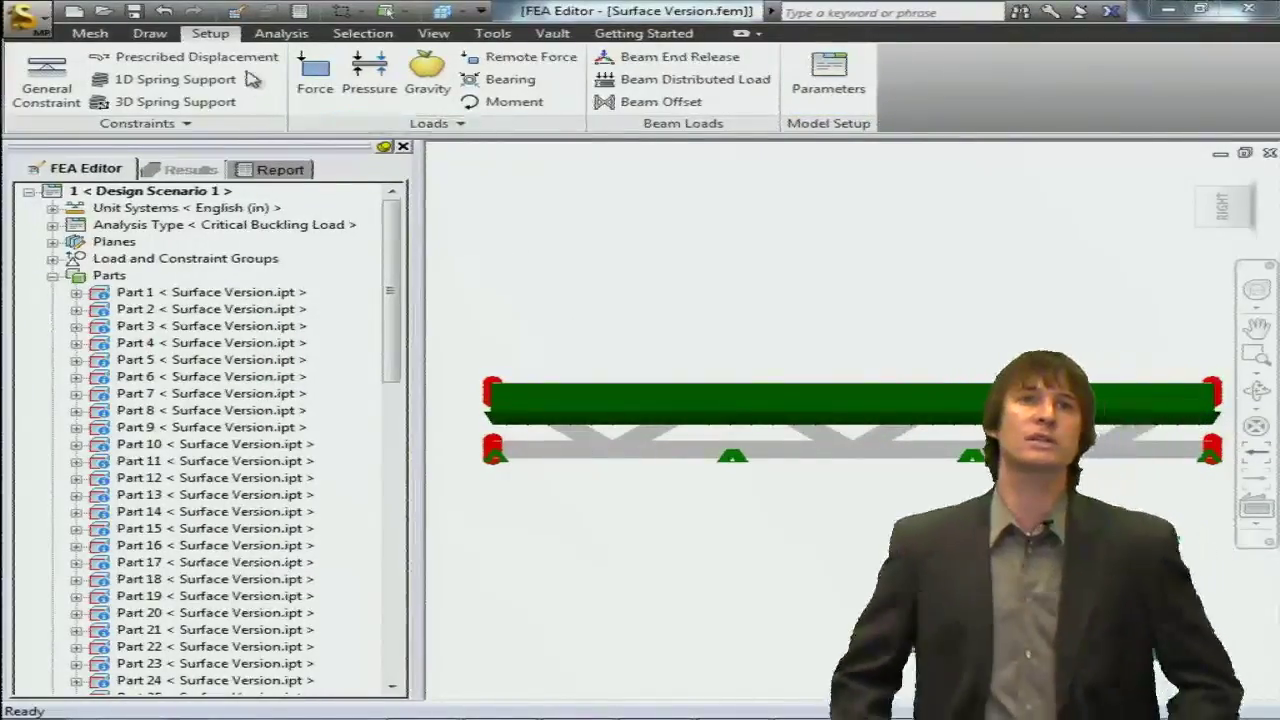
# - Run the critical buckling simulation, yielding a mode 1 load multiplier of 1.63226
pyautogui.click(281, 34)
pyautogui.click(47, 72)
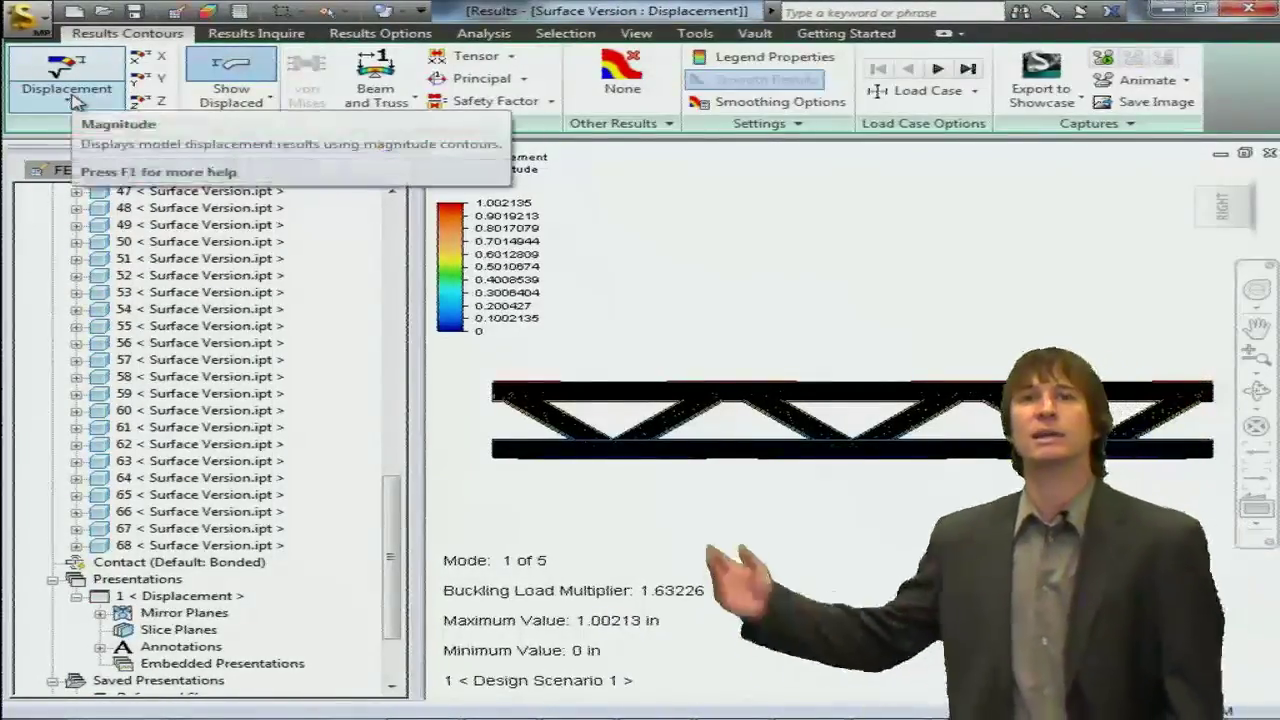
# - Show mode 1 displacement magnitude contours on the Shaded truss, max 1.00213 in
pyautogui.click(72, 94)
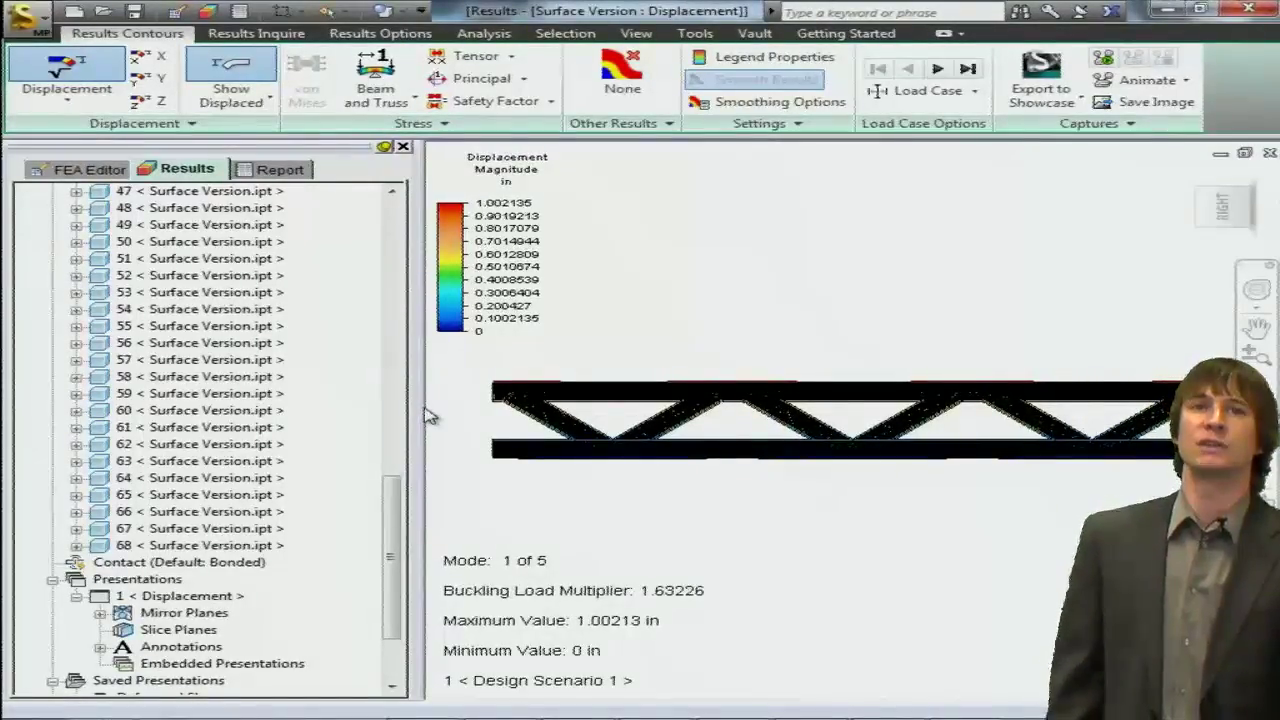
pyautogui.moveTo(310, 422); pyautogui.dragTo(309, 417)
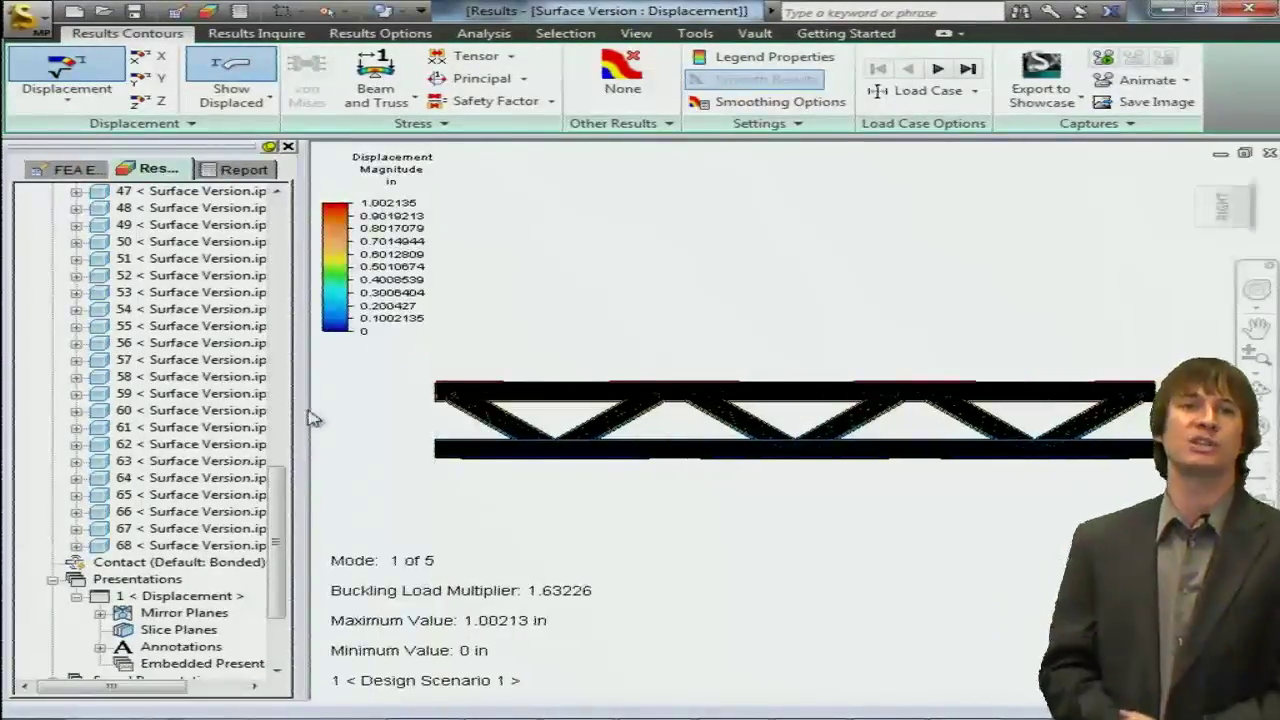
pyautogui.click(636, 33)
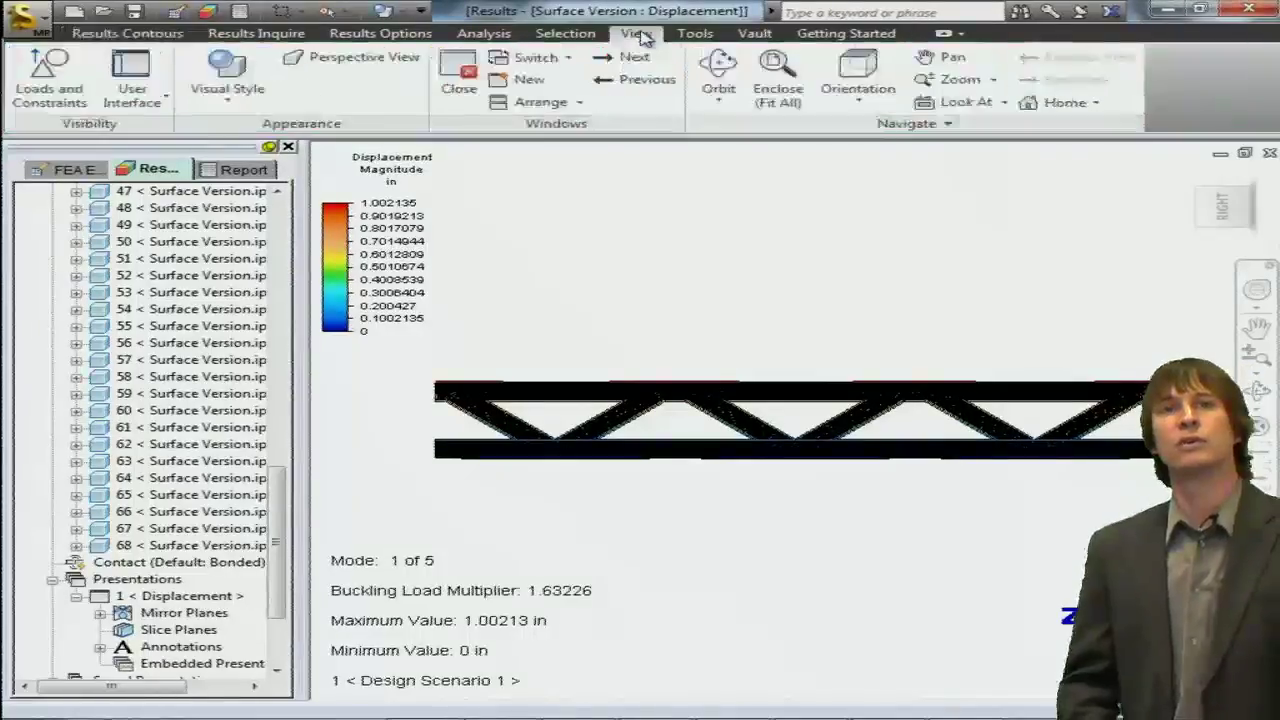
pyautogui.click(228, 90)
pyautogui.click(250, 132)
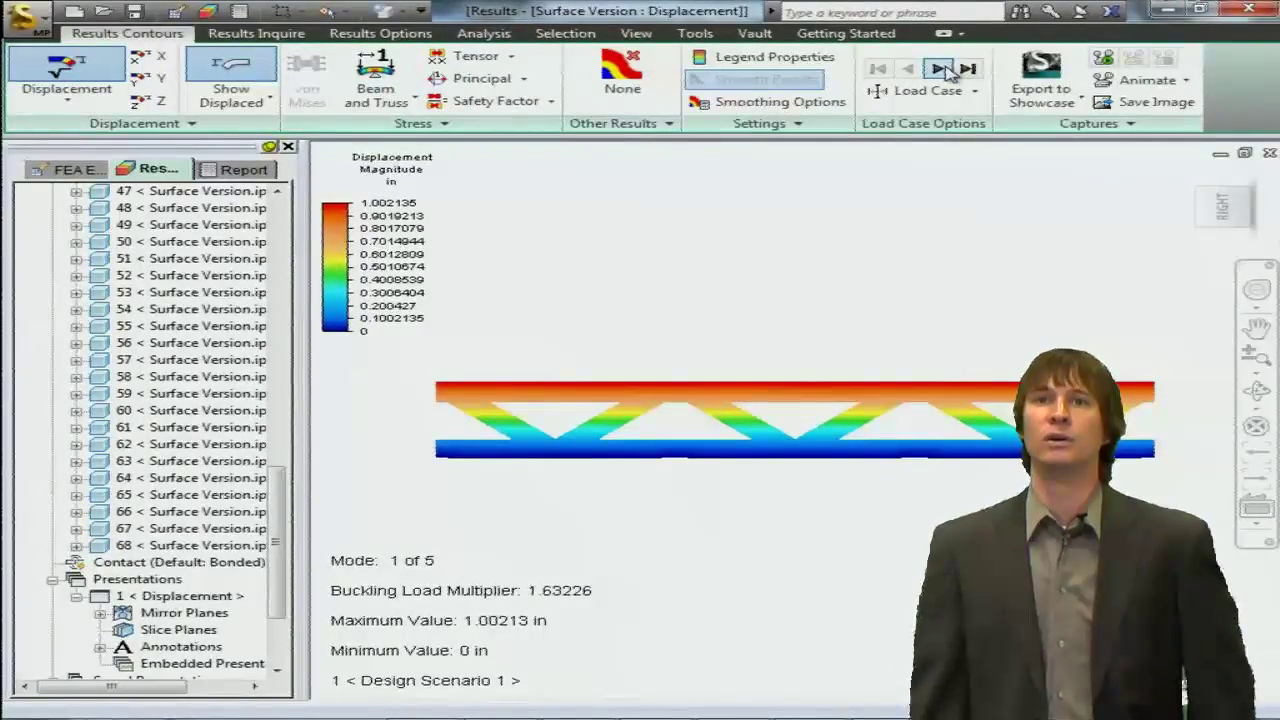
pyautogui.click(967, 68)
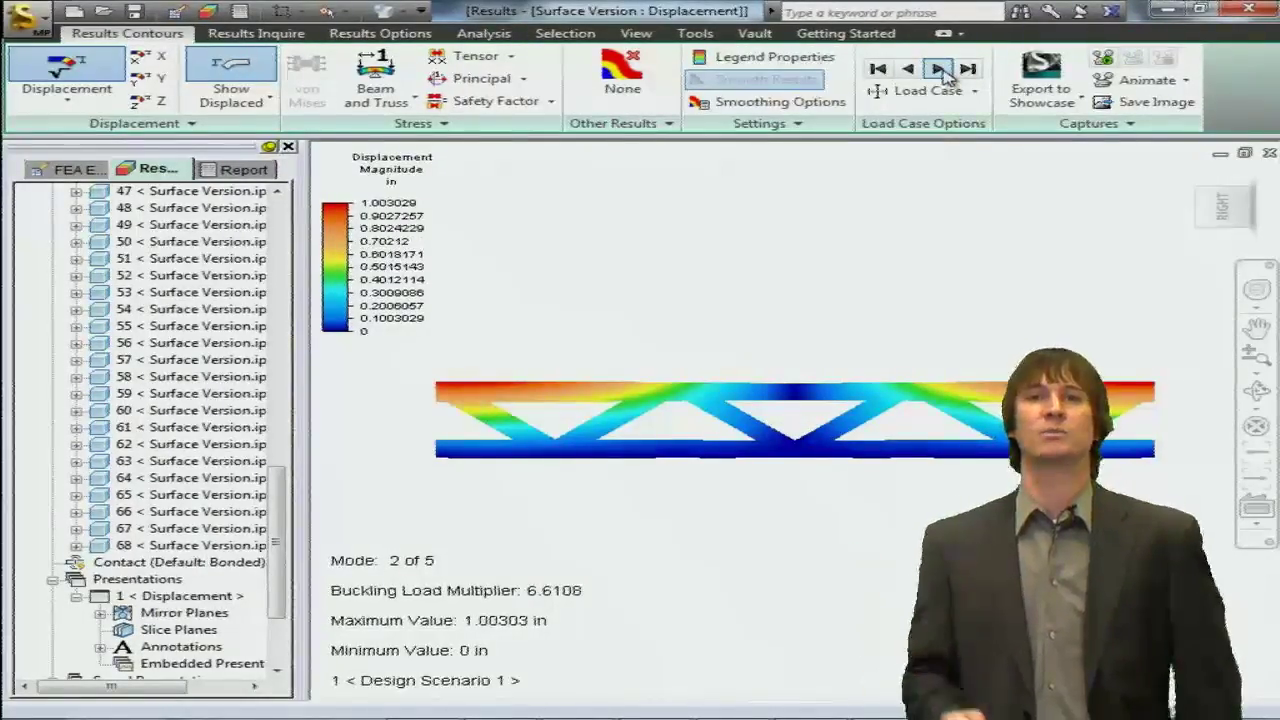
pyautogui.click(938, 68)
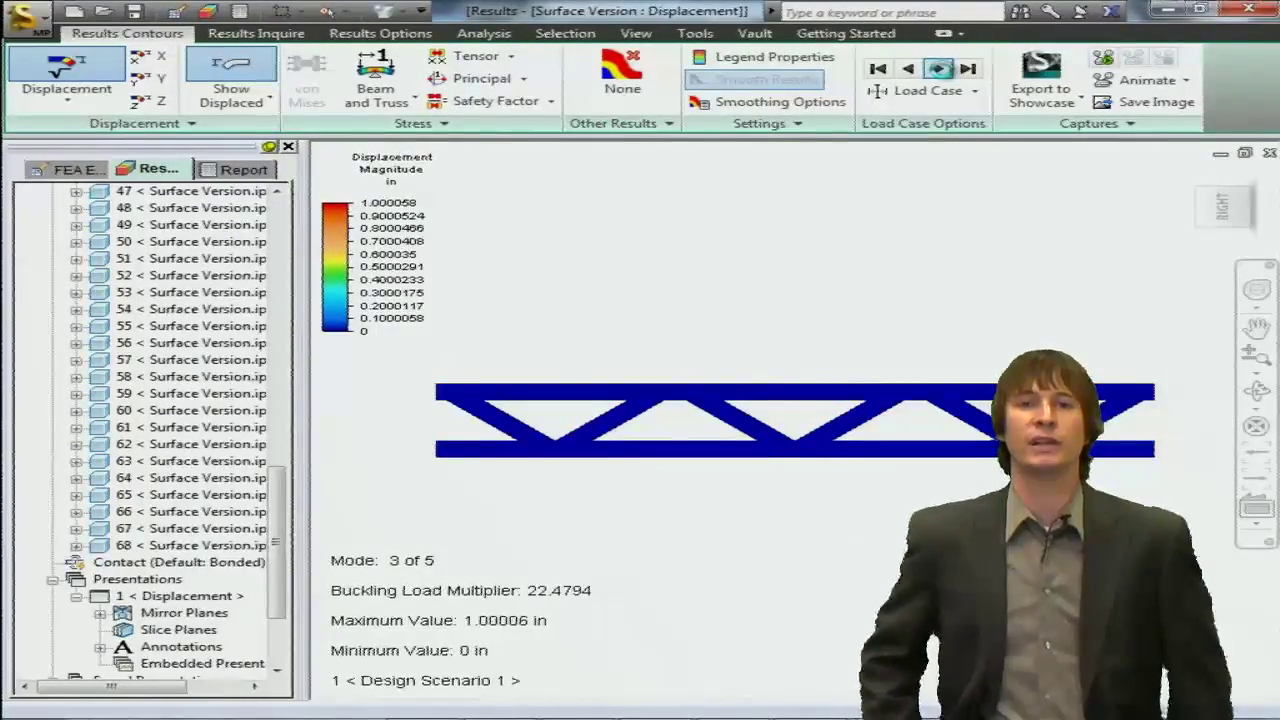
pyautogui.click(878, 68)
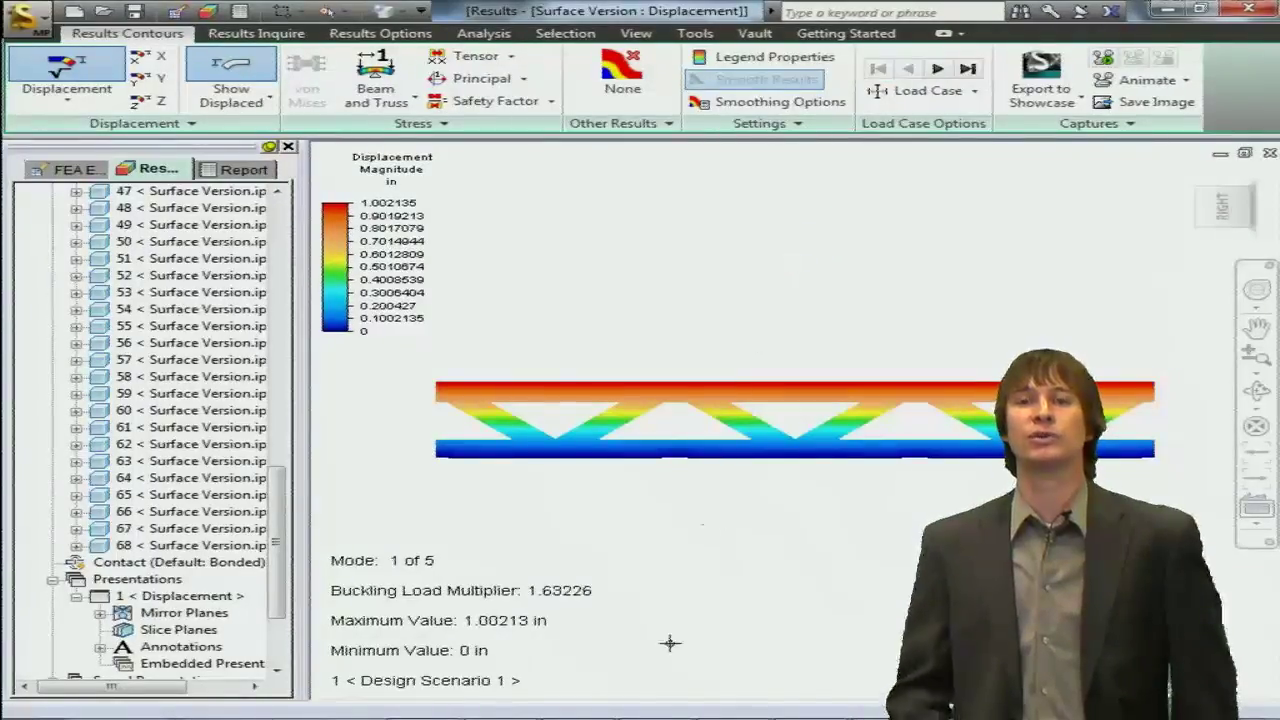